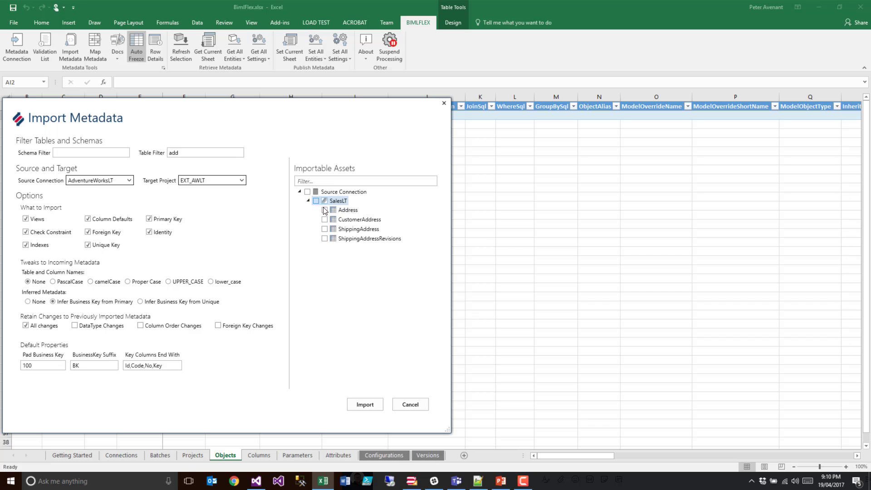
- Import the SalesLT Address table from AdventureWorksLT into project EXT_AWLT, and publish and re-retrieve the Objects sheet
{"action": "left_click", "coordinate": [364, 404]}
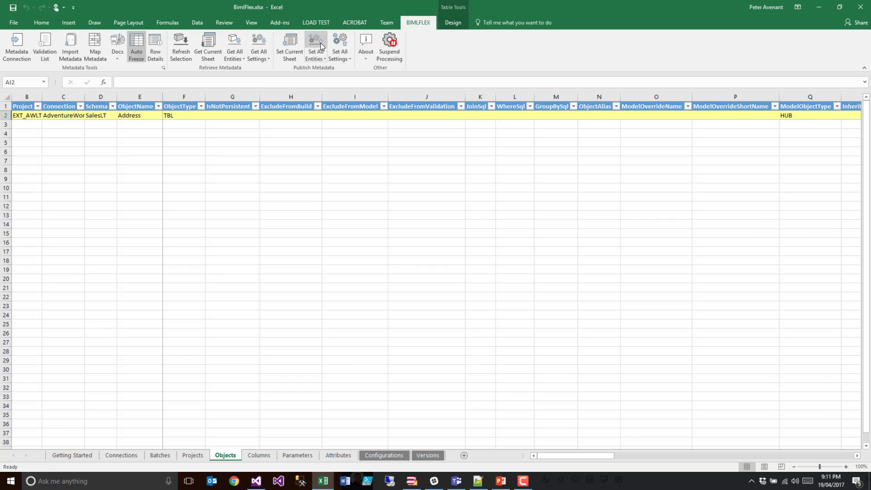
{"action": "left_click", "coordinate": [258, 454]}
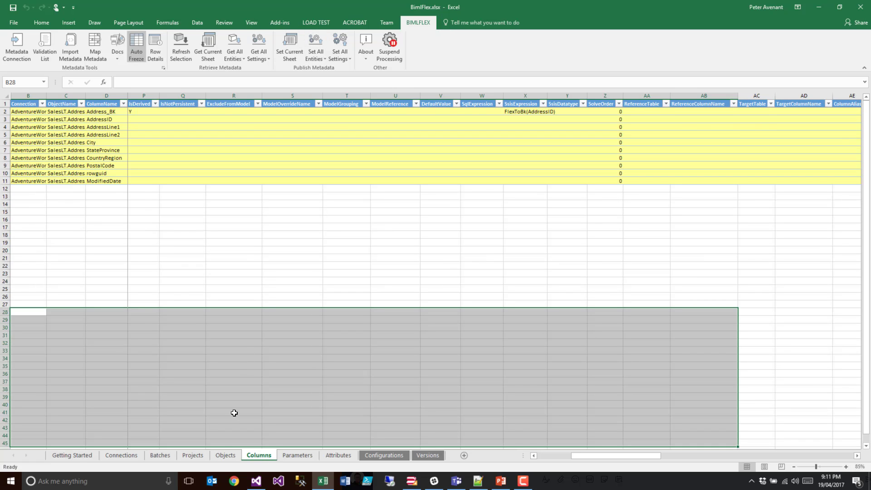
{"action": "left_click", "coordinate": [225, 455]}
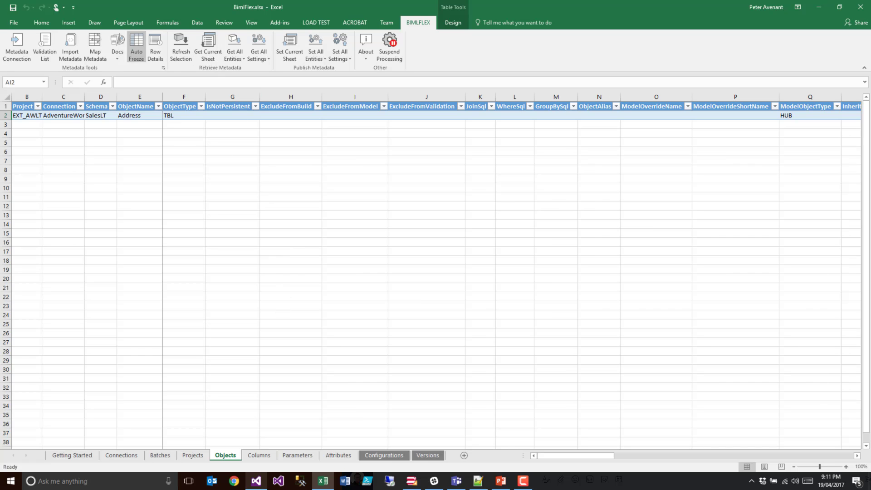
{"action": "left_click", "coordinate": [210, 42]}
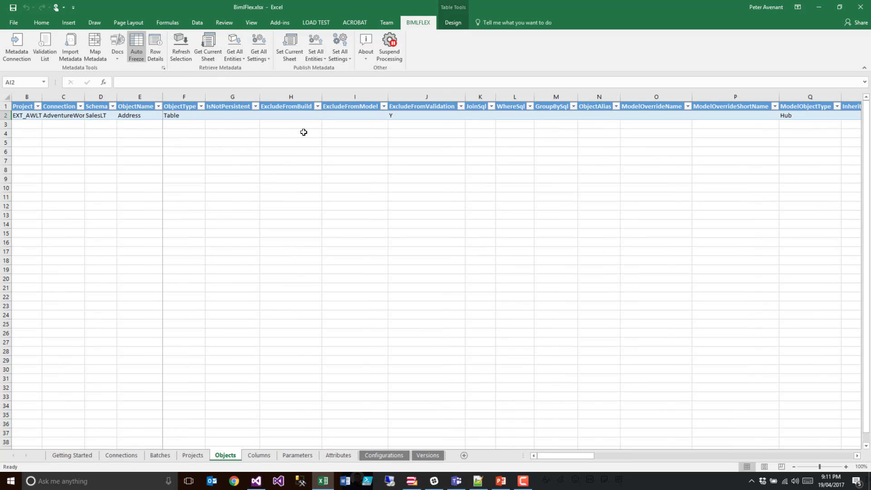
- Publish the imported Address columns from the Columns sheet, reload that sheet's metadata and return to the Objects sheet
{"action": "left_click", "coordinate": [259, 455]}
{"action": "left_click", "coordinate": [289, 56]}
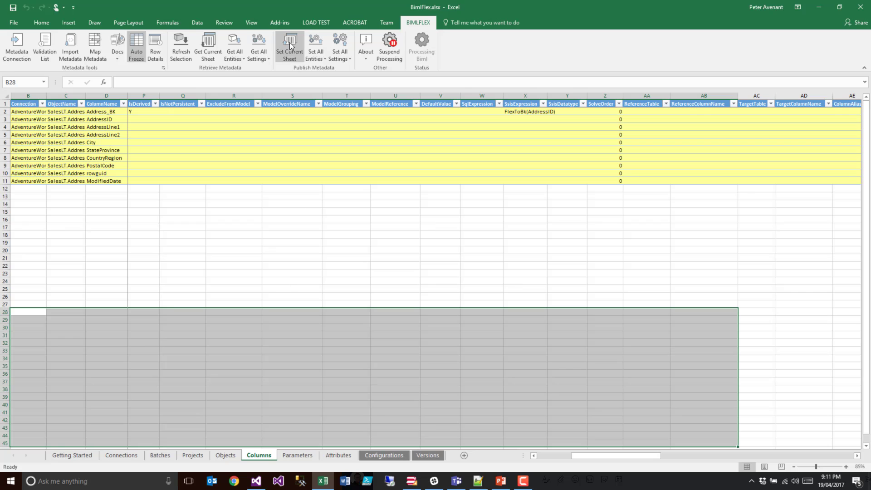
{"action": "left_click", "coordinate": [210, 42]}
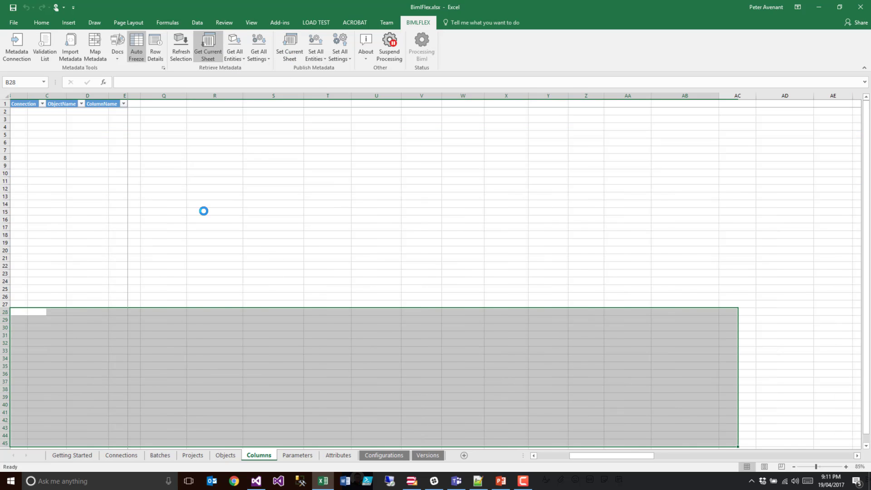
{"action": "left_click", "coordinate": [225, 457]}
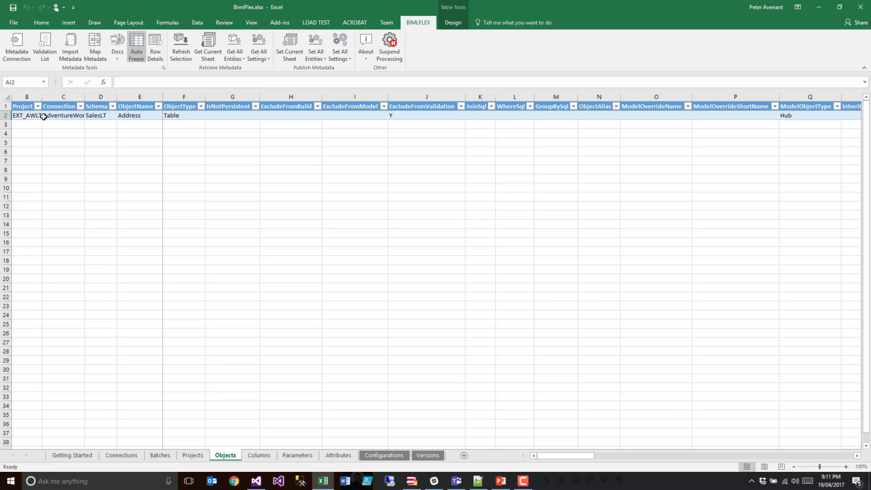
- Switch to BimlStudio, refresh the BimlFlex metadata and build the BimlFlex_Demo project
{"action": "left_click", "coordinate": [413, 482]}
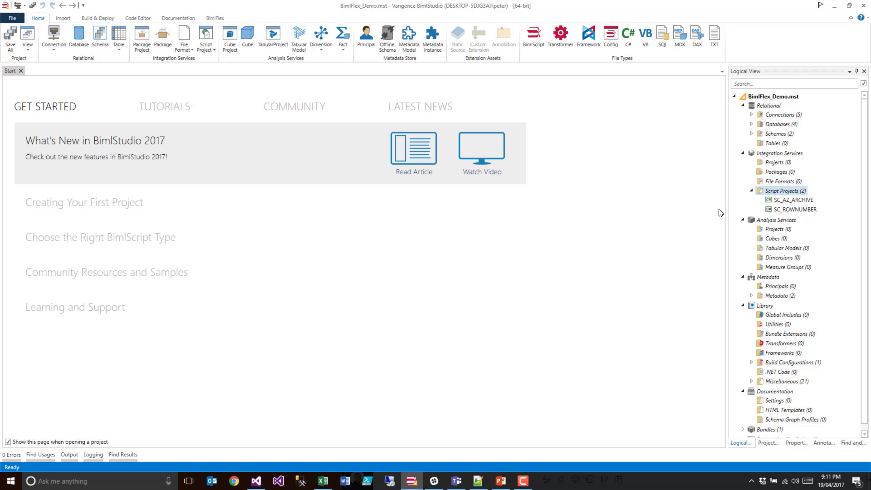
{"action": "left_click", "coordinate": [202, 19]}
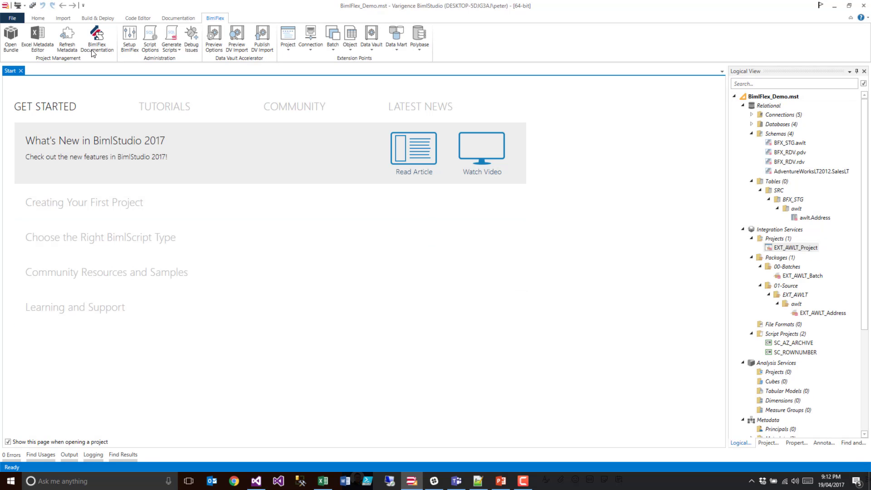
{"action": "left_click", "coordinate": [171, 47]}
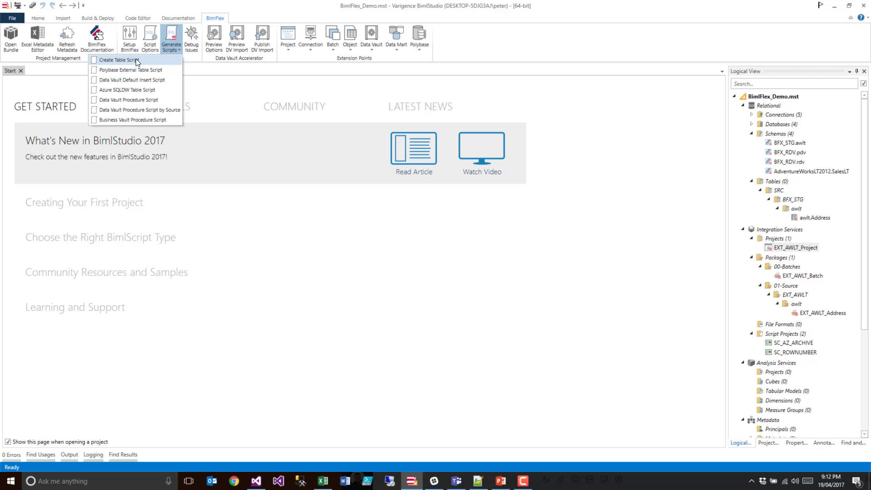
{"action": "left_click", "coordinate": [18, 7]}
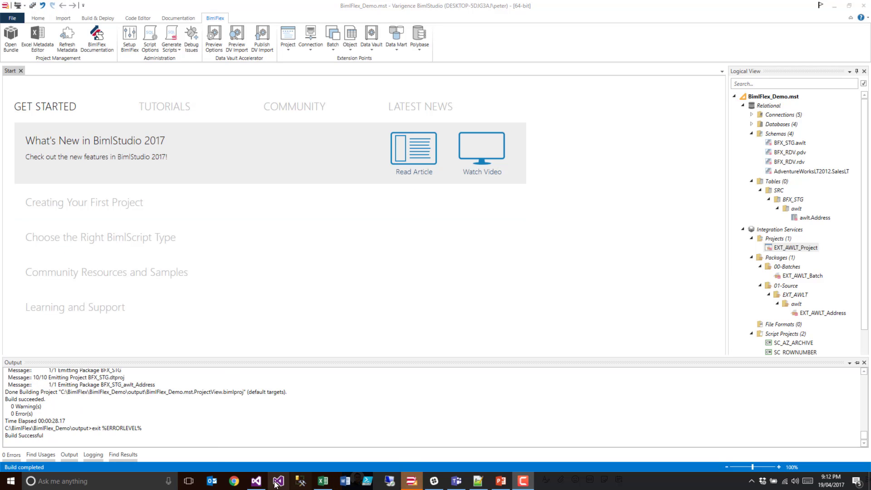
- Switch to Visual Studio, reload all externally modified files of EXT_AWLT_Project and open the EXT_AWLT_Address.dtsx package
{"action": "left_click", "coordinate": [257, 481]}
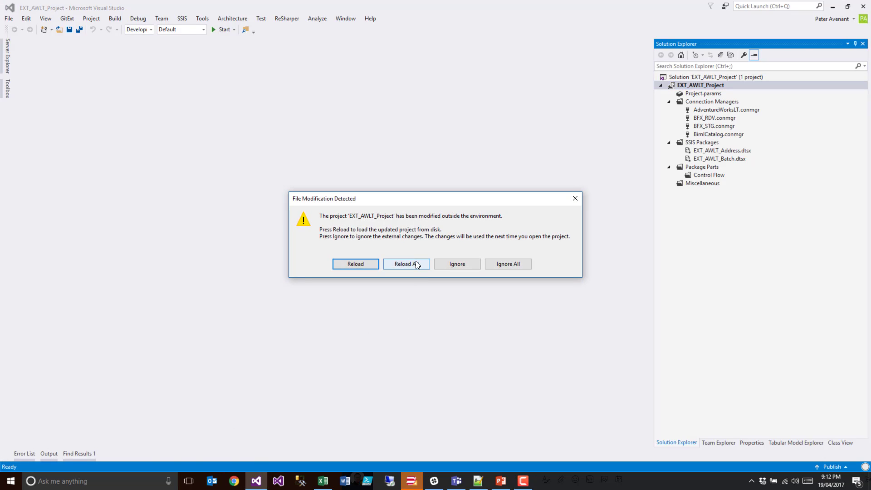
{"action": "left_click", "coordinate": [415, 261]}
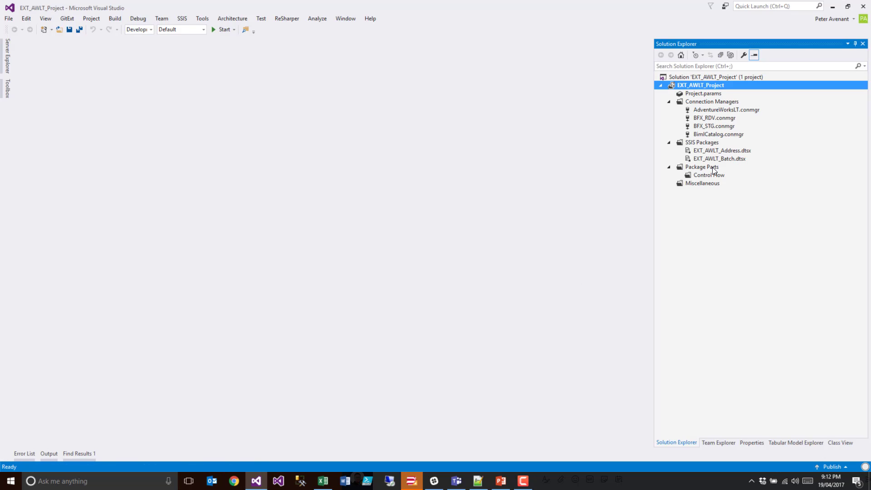
{"action": "double_click", "coordinate": [714, 150]}
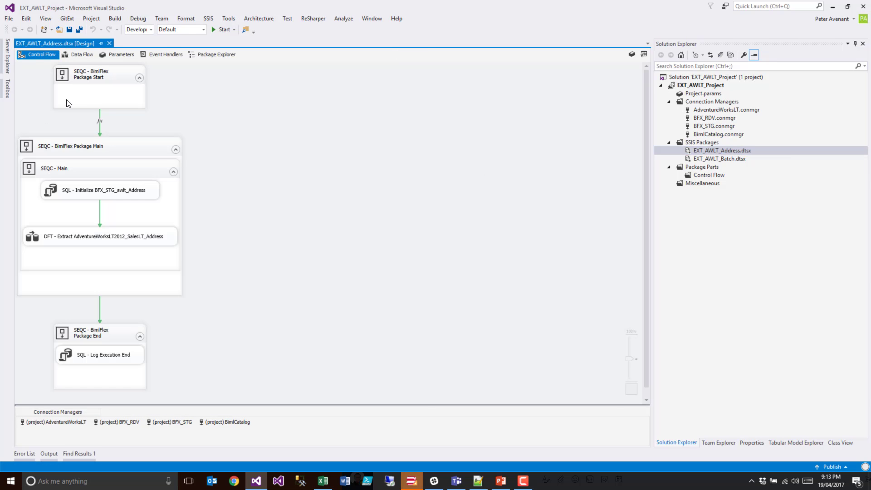
- Inspect the SQL command of the OLE DB source in the Address extract data flow, leaving the editor without changes
{"action": "double_click", "coordinate": [78, 234]}
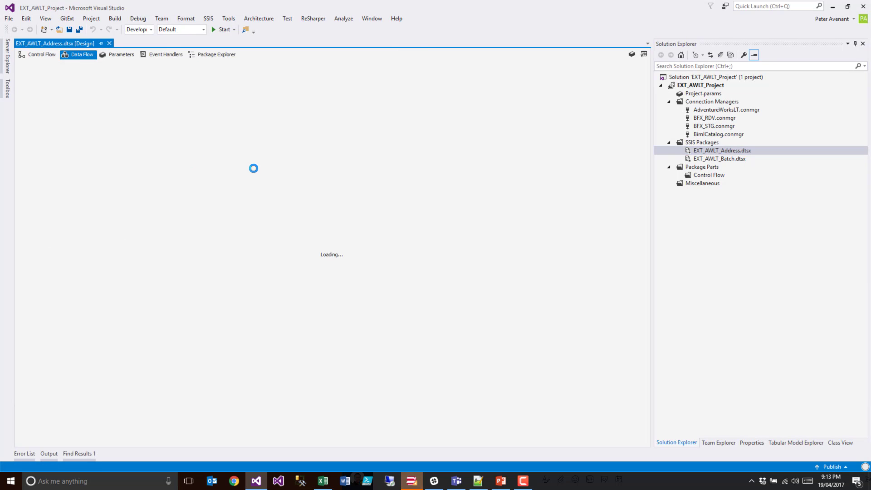
{"action": "left_click", "coordinate": [59, 93]}
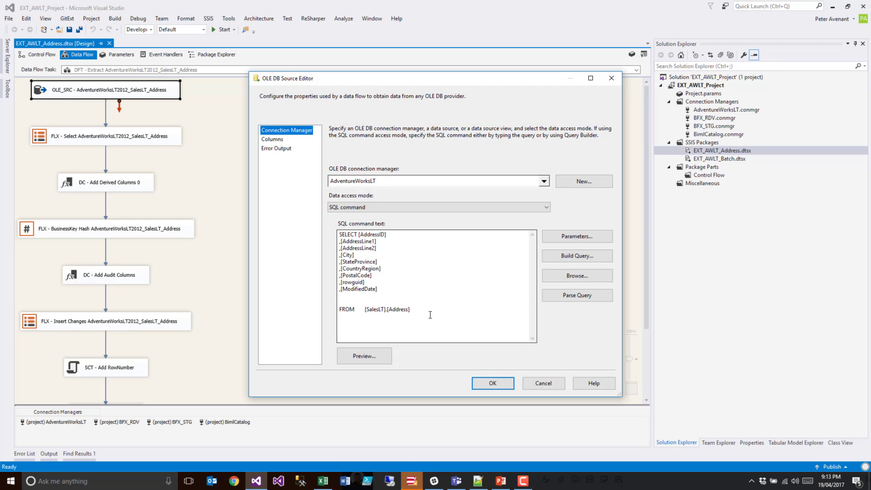
{"action": "left_click_drag", "start_coordinate": [430, 312], "coordinate": [322, 239]}
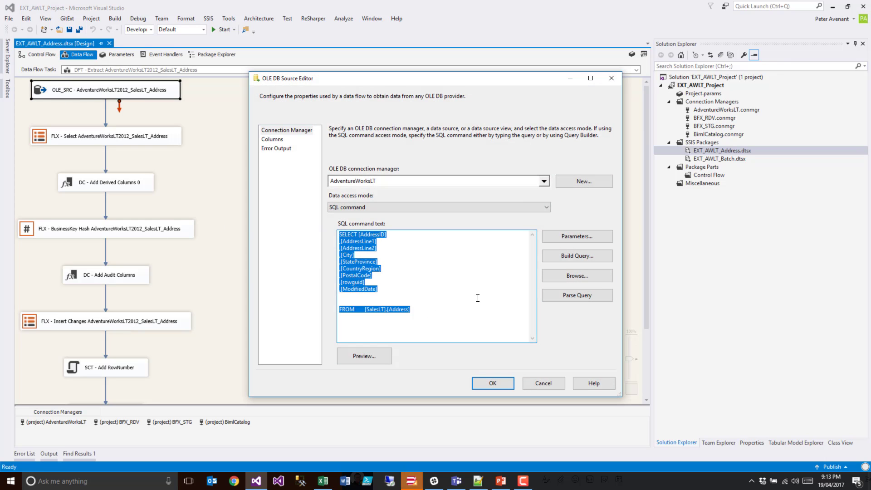
{"action": "left_click", "coordinate": [545, 384]}
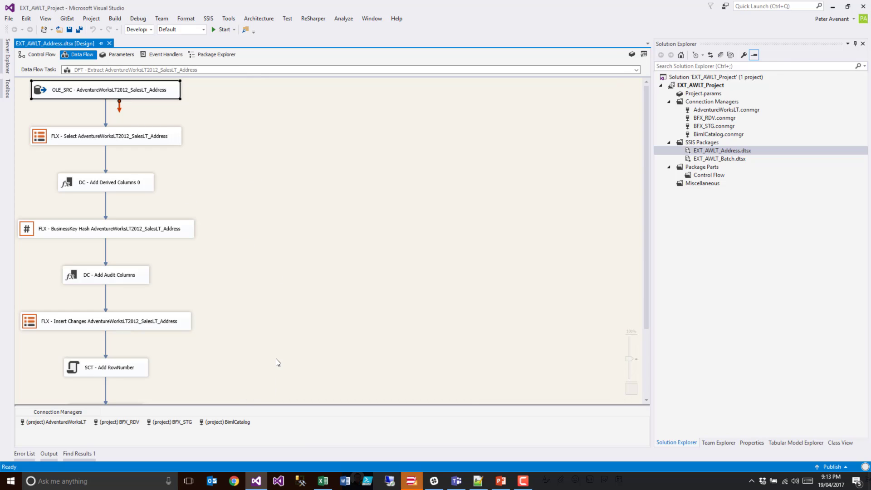
- Switch to the BimlFlex workbook in Excel, paste an Objects row for SalesLT table Customer_MainAddress under Address, and fit the ObjectName column width
{"action": "left_click", "coordinate": [323, 481]}
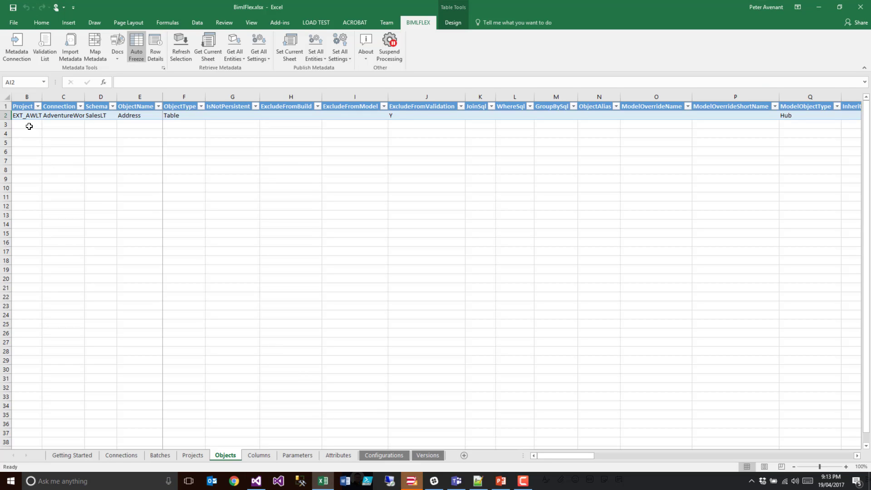
{"action": "left_click", "coordinate": [19, 125]}
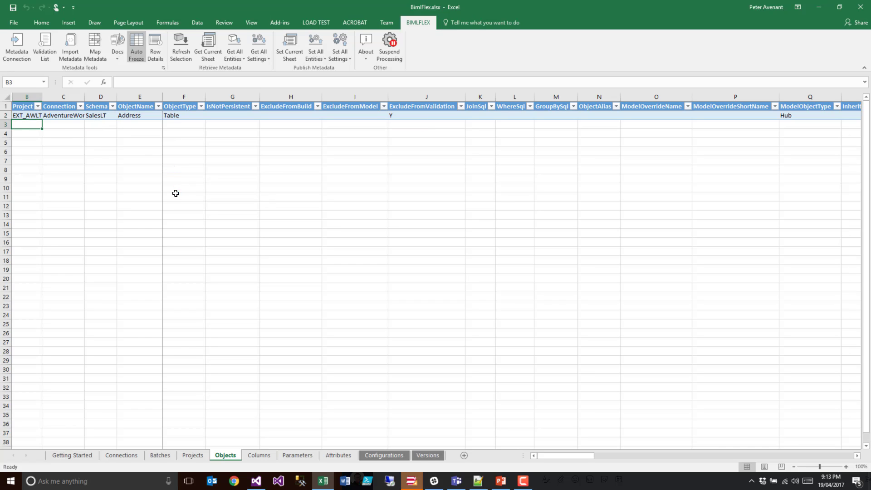
{"action": "key", "text": "ctrl+v"}
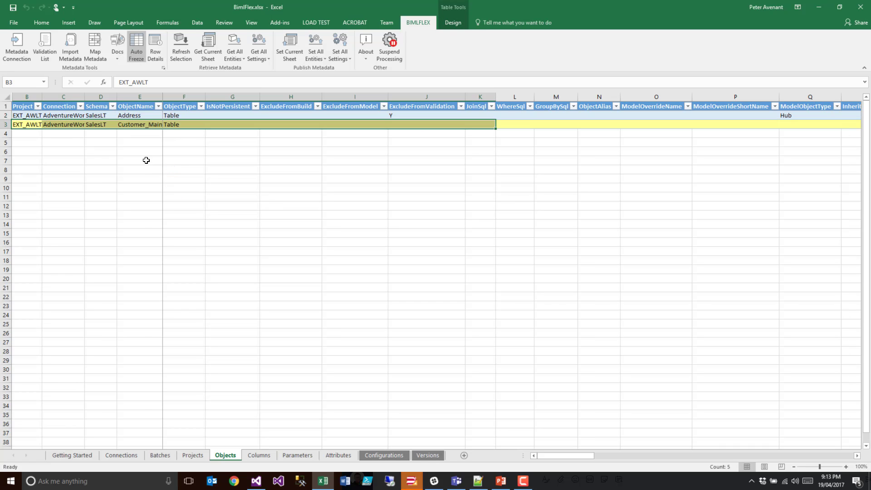
{"action": "double_click", "coordinate": [162, 96]}
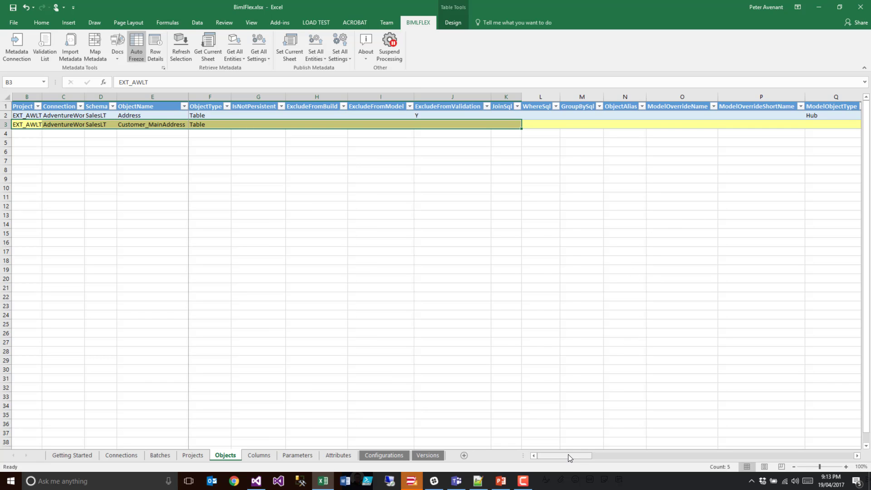
- Set InheritFromObject to SalesLT.Address for the Customer_MainAddress object
{"action": "left_click_drag", "start_coordinate": [567, 455], "coordinate": [594, 457]}
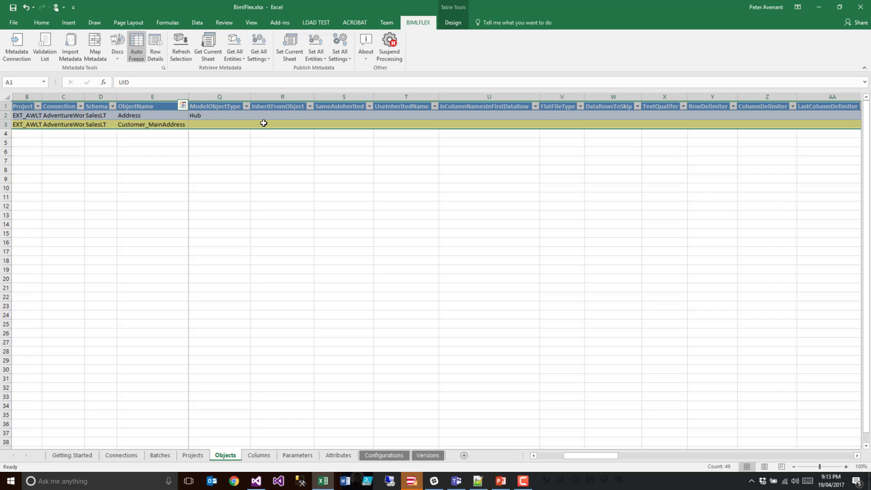
{"action": "left_click", "coordinate": [286, 130]}
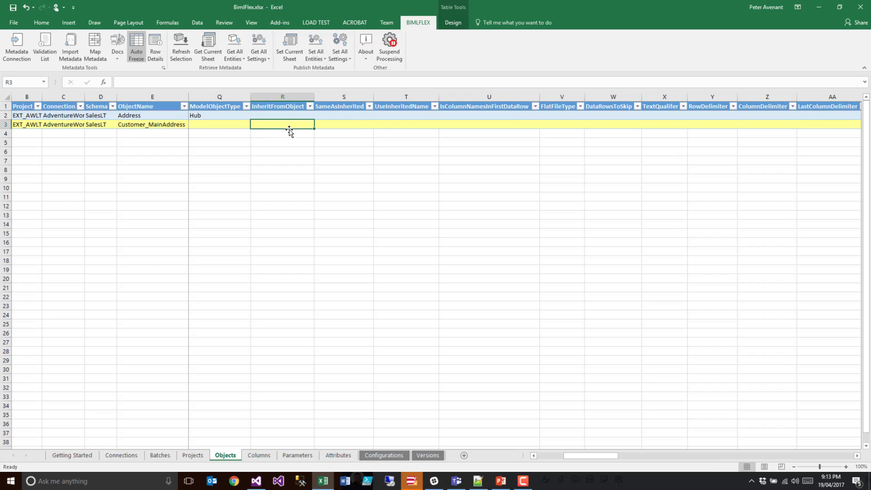
{"action": "left_click", "coordinate": [129, 116]}
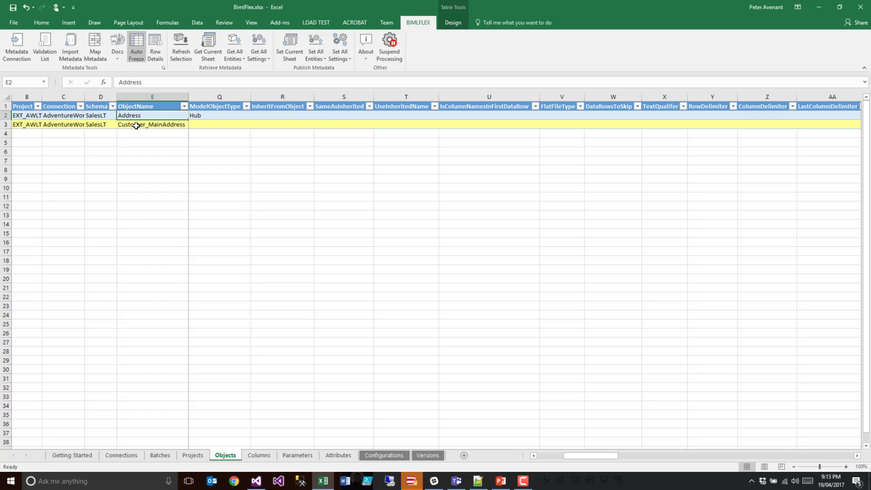
{"action": "left_click", "coordinate": [284, 125]}
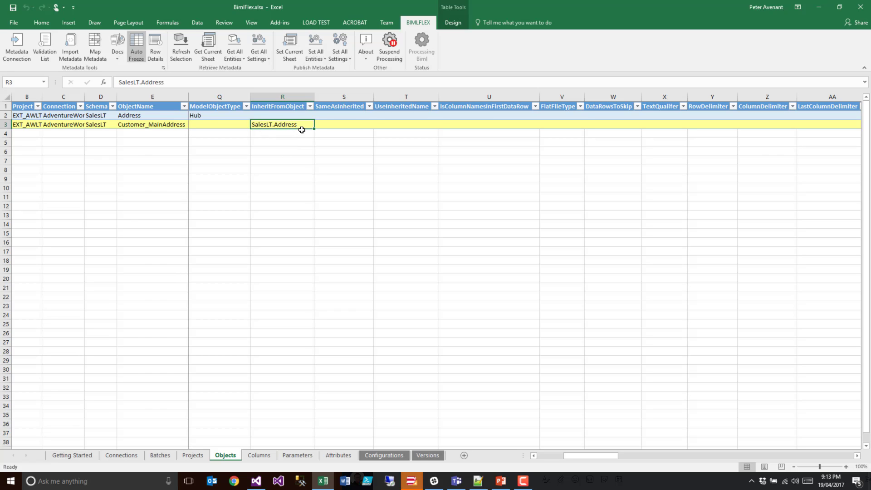
- Set SameAsInherited to Y for Customer_MainAddress and publish the Objects sheet
{"action": "left_click", "coordinate": [333, 124]}
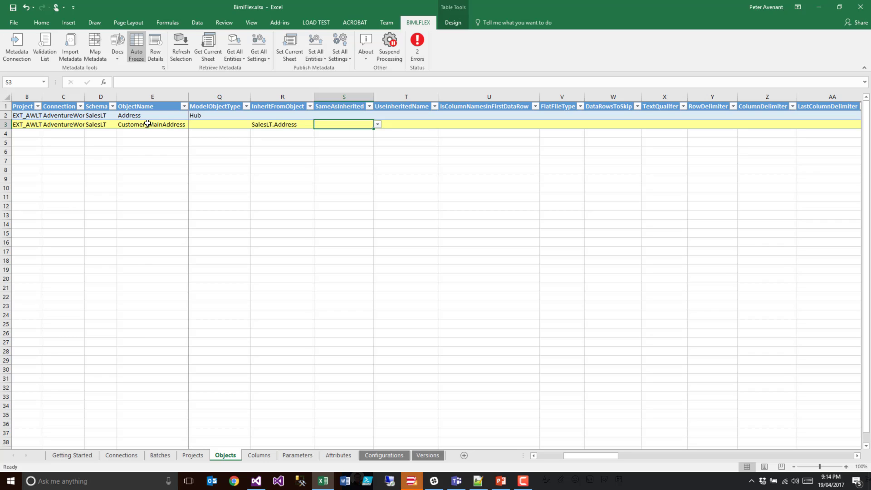
{"action": "type", "text": "Y"}
{"action": "key", "text": "Tab"}
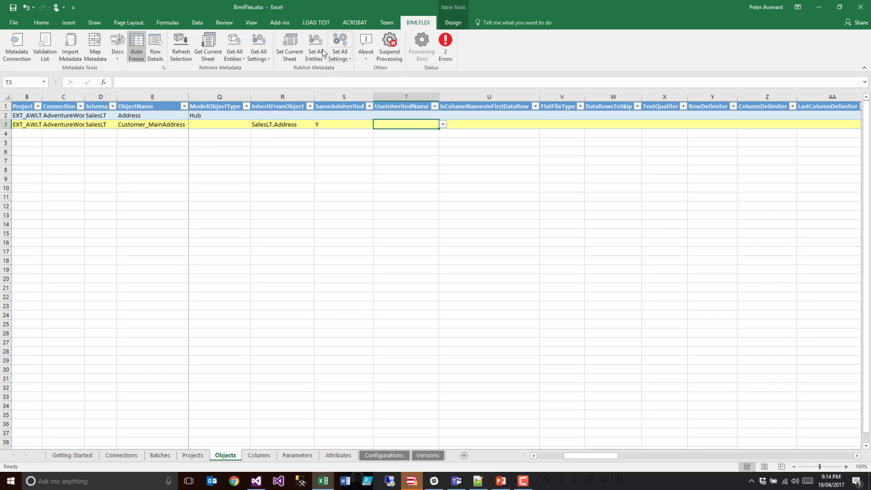
{"action": "left_click", "coordinate": [292, 45]}
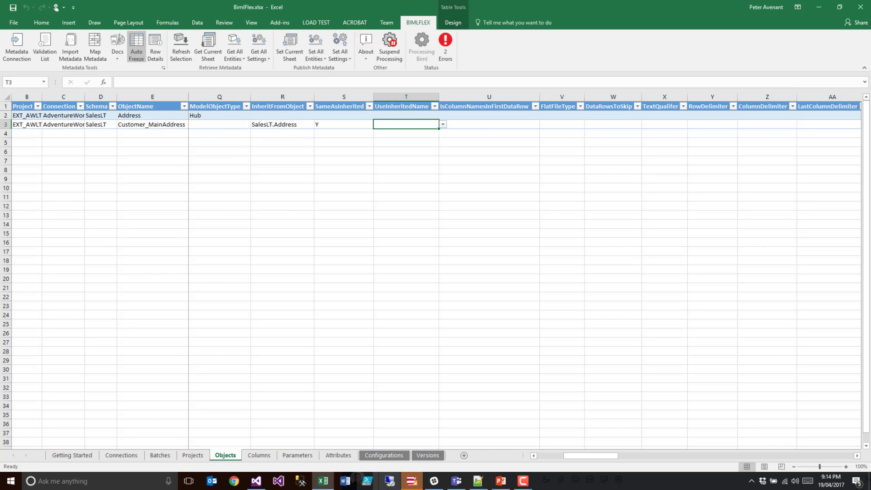
- Switch to BimlStudio, refresh the metadata and widen the Logical View so the EXT_AWLT package names are fully readable
{"action": "left_click", "coordinate": [411, 480]}
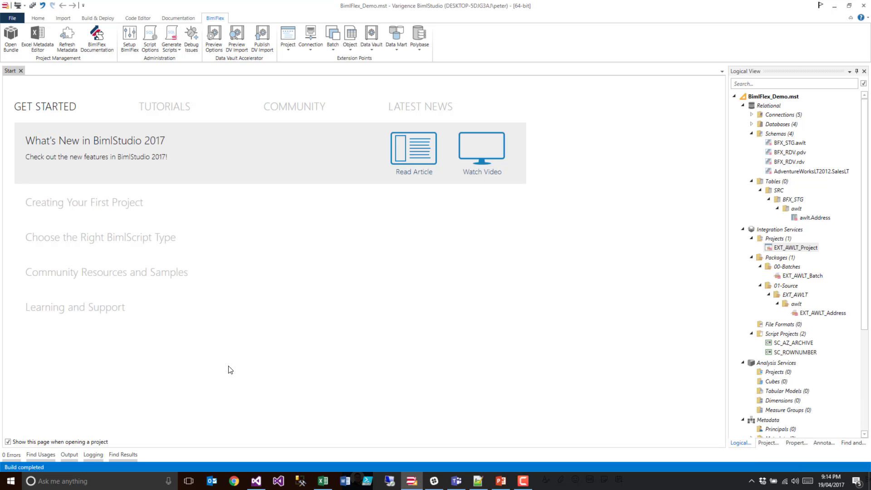
{"action": "left_click", "coordinate": [65, 39]}
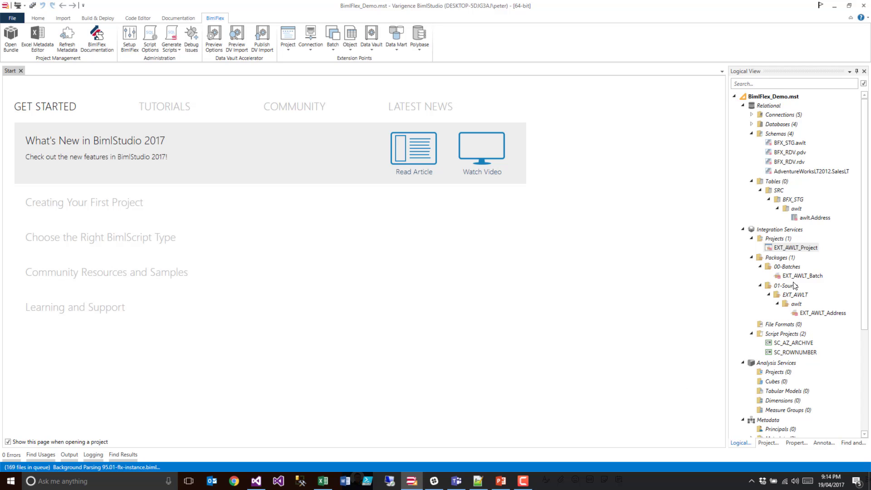
{"action": "left_click", "coordinate": [803, 216]}
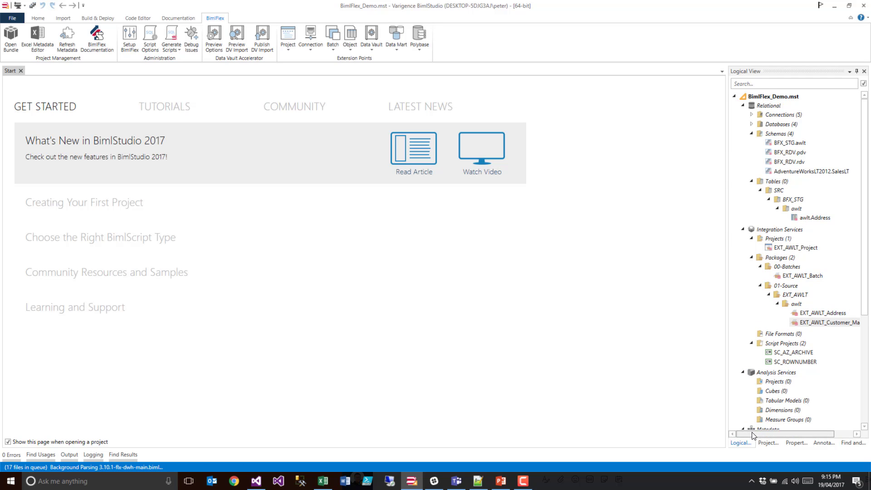
{"action": "left_click_drag", "start_coordinate": [753, 431], "coordinate": [772, 432]}
{"action": "left_click_drag", "start_coordinate": [727, 343], "coordinate": [621, 343]}
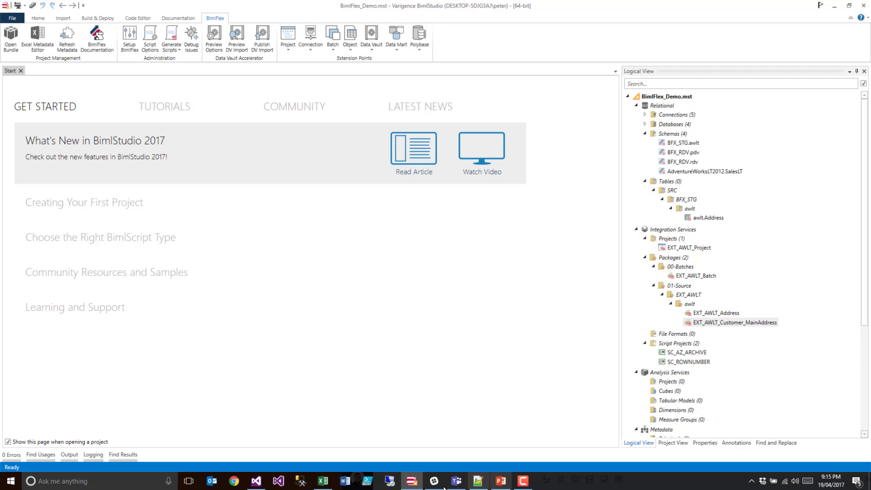
- Switch to the BimlFlex workbook in Excel and check the ObjectName and UseInheritedName cells of the Customer_MainAddress row
{"action": "left_click", "coordinate": [323, 480]}
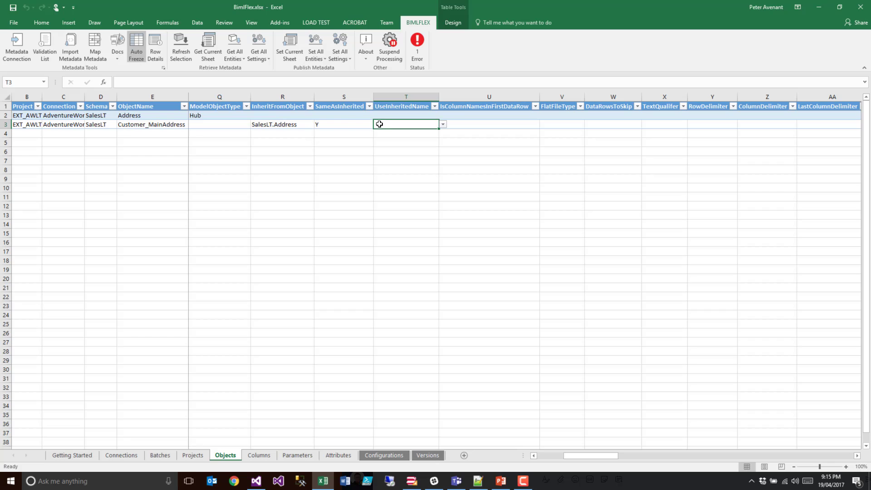
{"action": "left_click", "coordinate": [159, 125]}
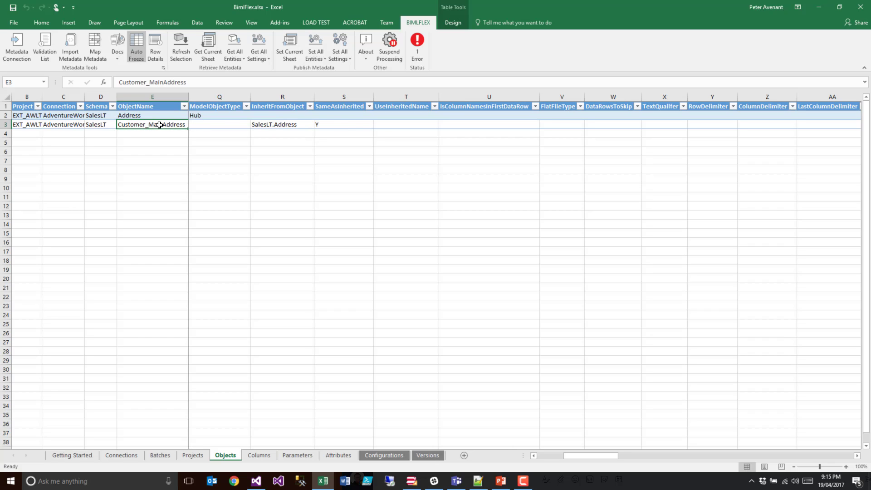
{"action": "left_click", "coordinate": [399, 125]}
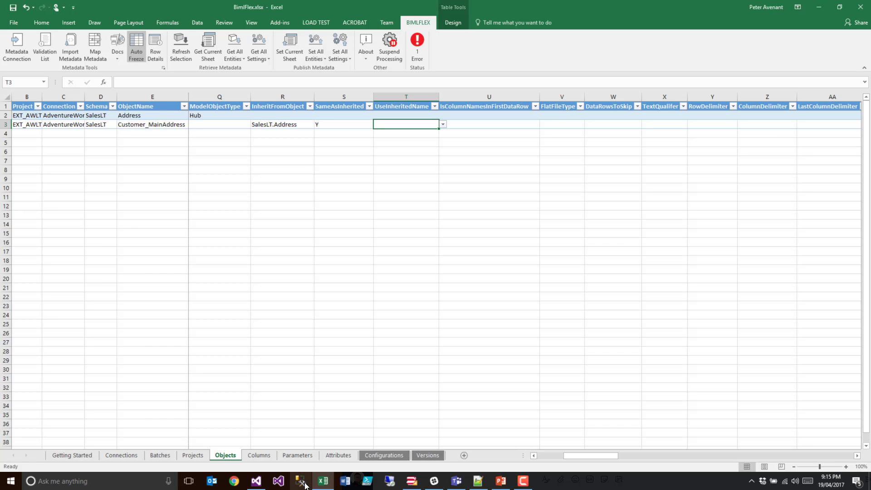
- Switch to BimlStudio, build the project and examine the error lines in the build output that refer to SalesLT.Customer_MainAddress
{"action": "left_click", "coordinate": [418, 480]}
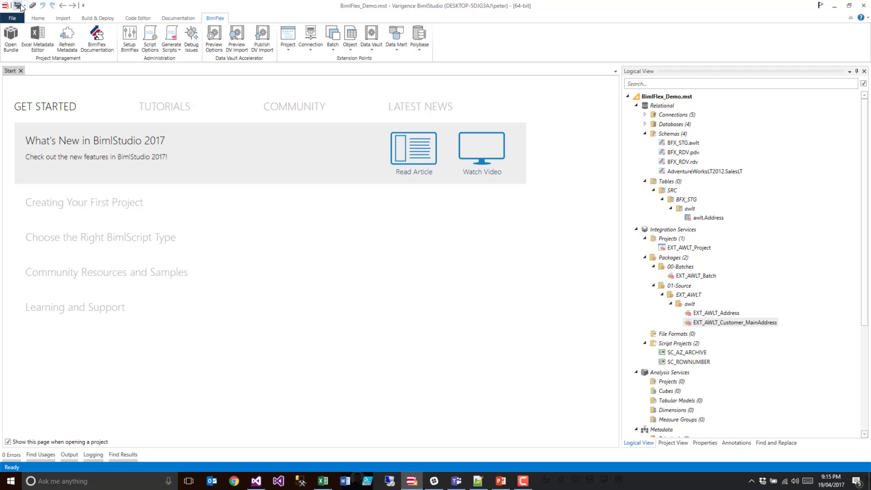
{"action": "left_click", "coordinate": [17, 6]}
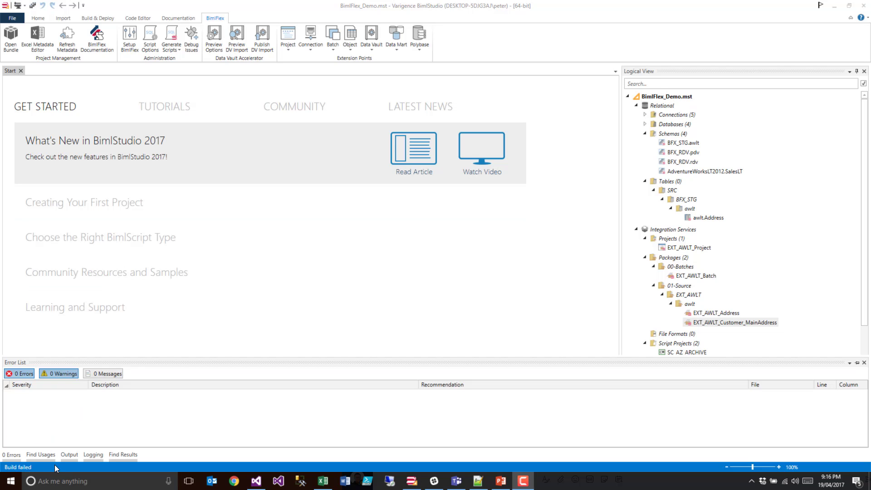
{"action": "left_click", "coordinate": [67, 455]}
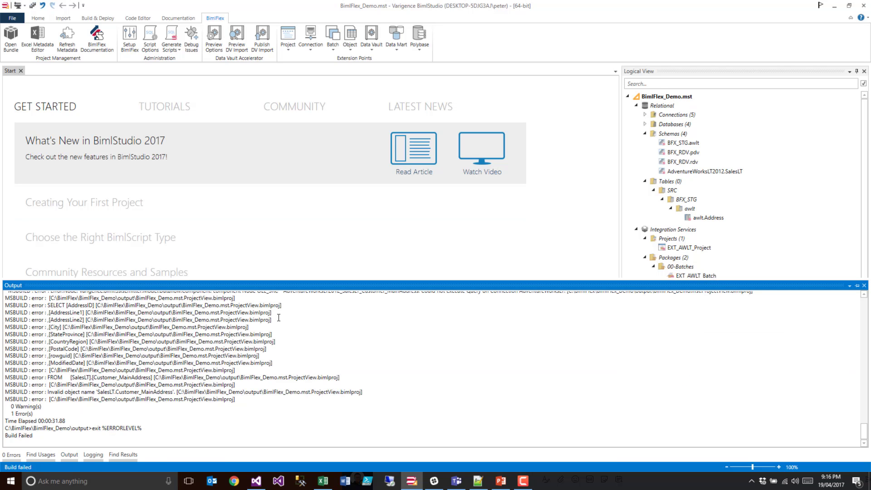
{"action": "scroll", "coordinate": [343, 334], "scroll_direction": "up", "scroll_amount": 9}
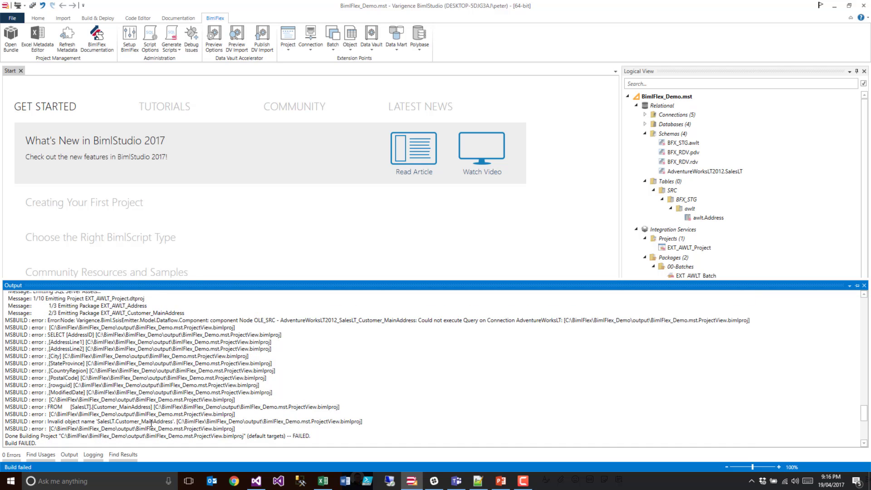
{"action": "left_click_drag", "start_coordinate": [51, 422], "coordinate": [173, 422]}
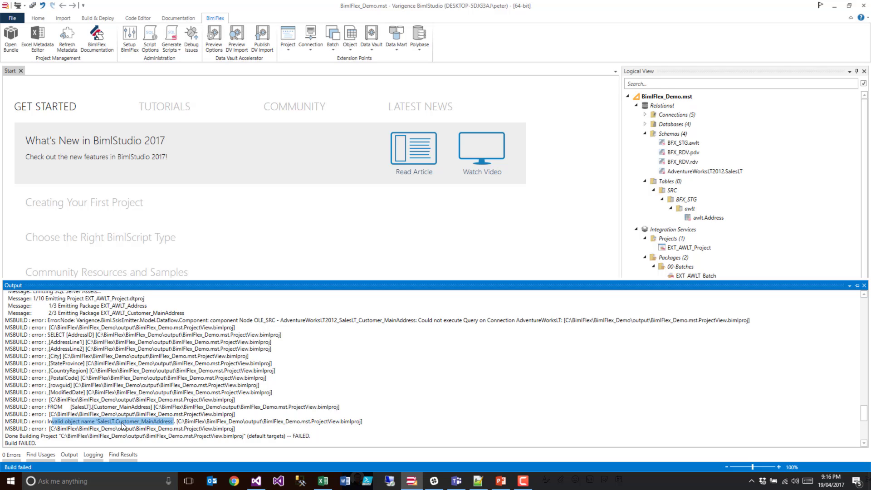
{"action": "left_click_drag", "start_coordinate": [116, 421], "coordinate": [170, 422]}
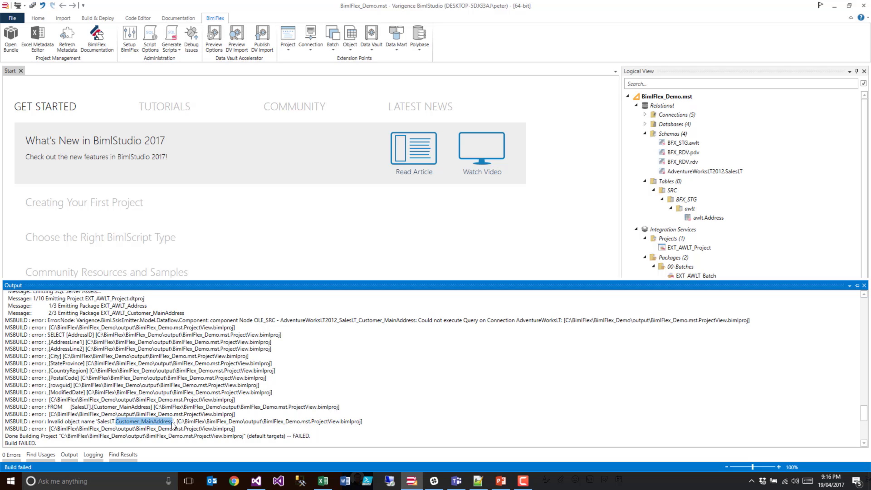
- Switch to Excel, set UseInheritedName to Y for Customer_MainAddress and publish the Objects sheet
{"action": "left_click", "coordinate": [323, 480]}
{"action": "left_click", "coordinate": [332, 125]}
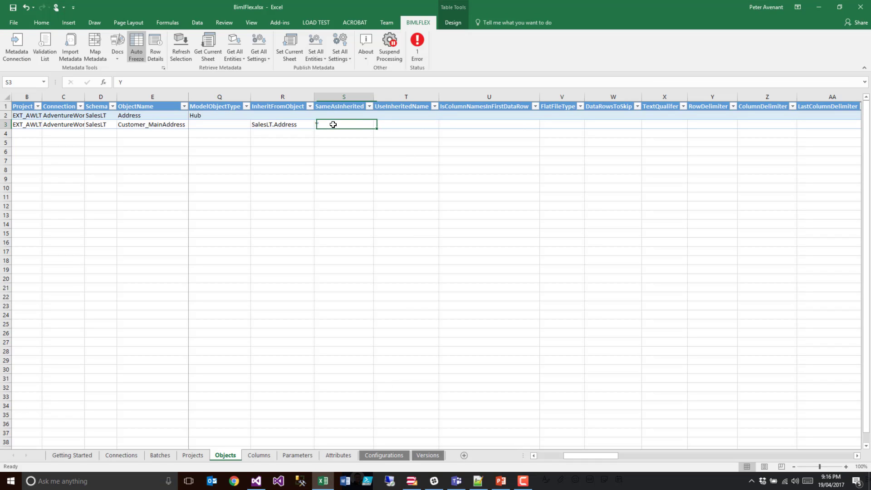
{"action": "left_click", "coordinate": [403, 124]}
{"action": "left_click", "coordinate": [443, 124]}
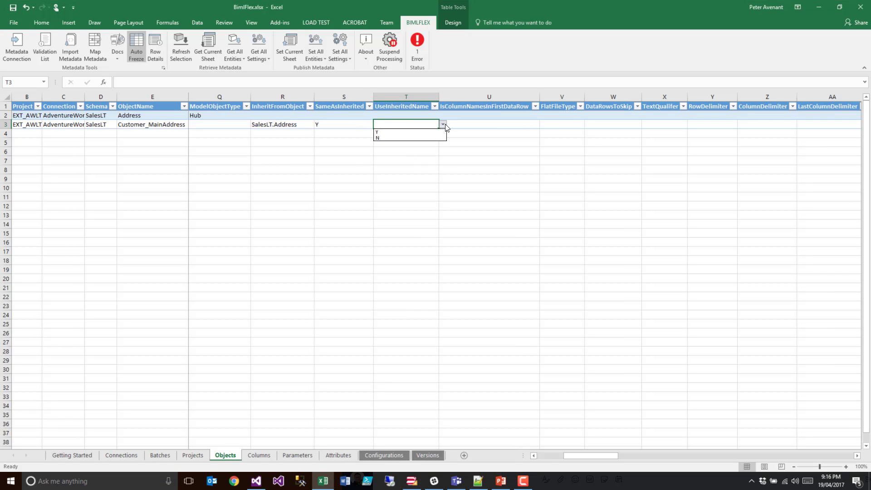
{"action": "left_click", "coordinate": [396, 134]}
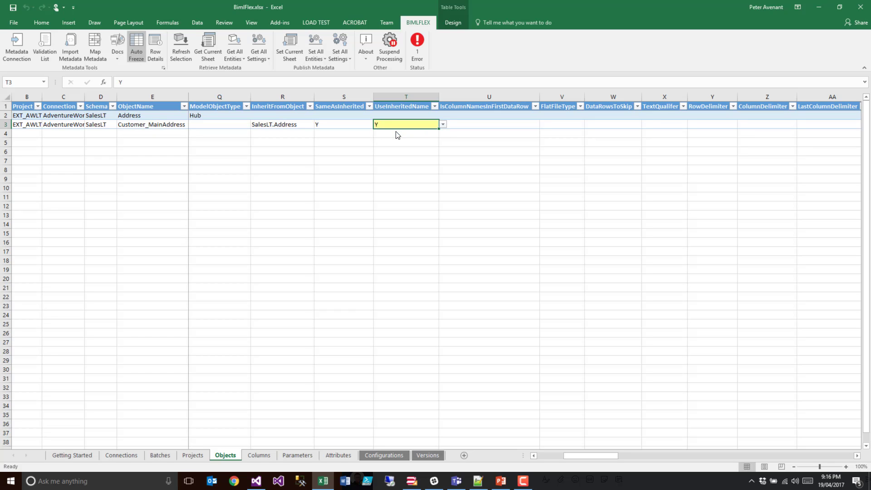
{"action": "left_click", "coordinate": [283, 42]}
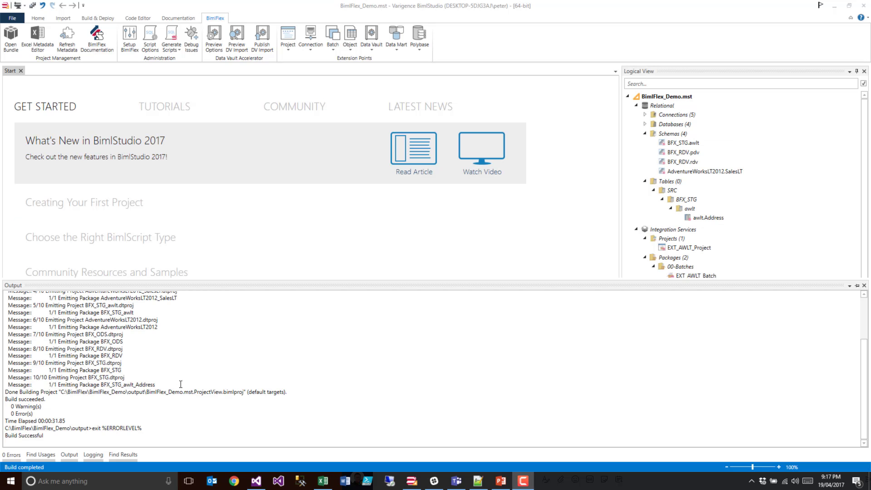
- Switch to Visual Studio, reload all externally modified project files and open the EXT_AWLT_Customer_MainAddress.dtsx package
{"action": "left_click", "coordinate": [255, 481]}
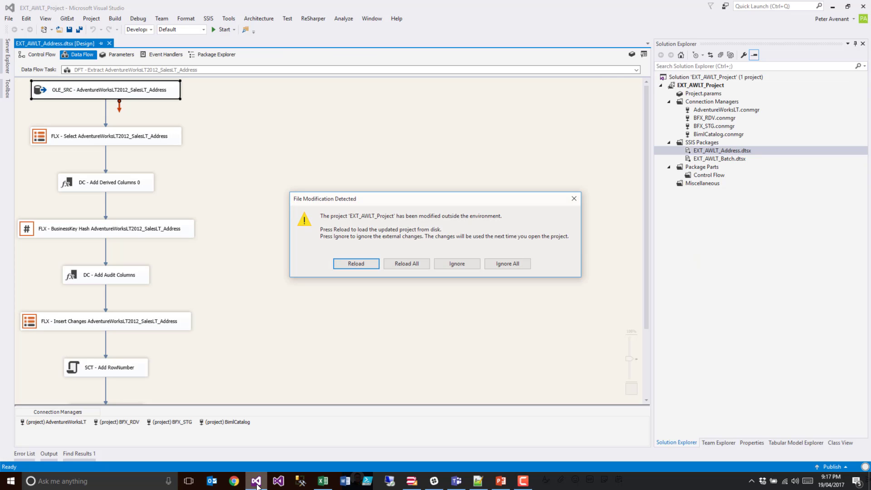
{"action": "left_click", "coordinate": [402, 263]}
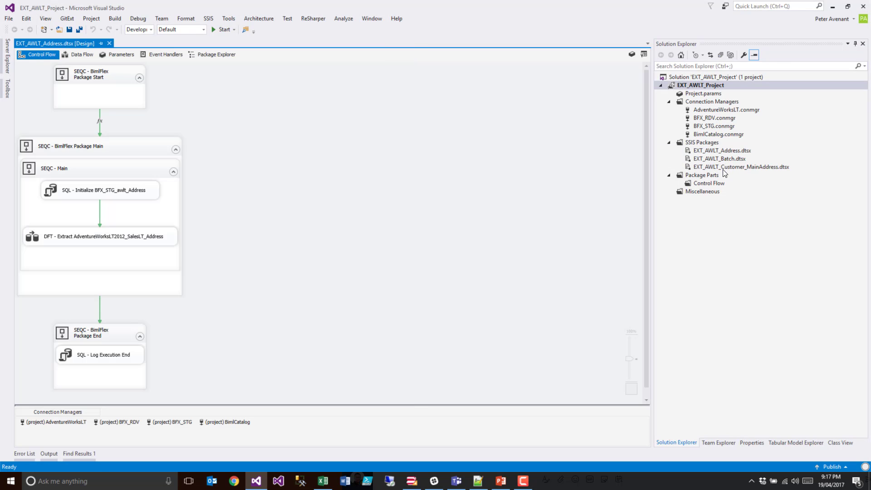
{"action": "double_click", "coordinate": [722, 168]}
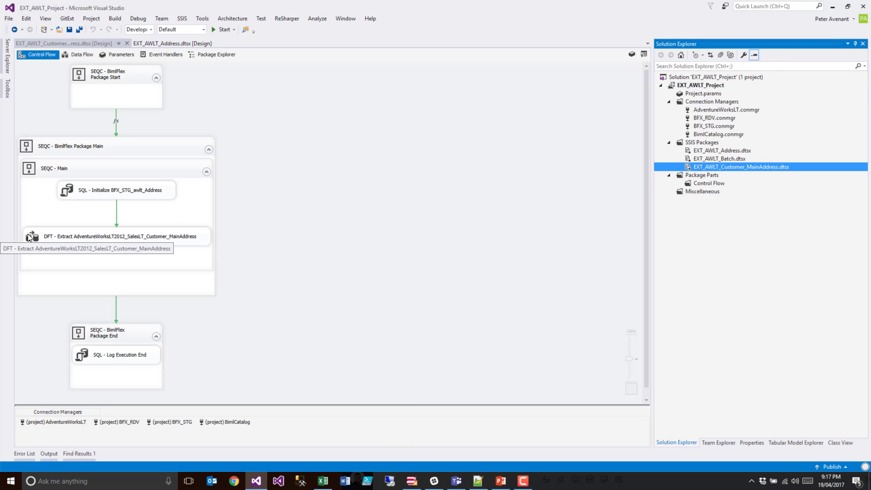
- Open the package's extract data flow and examine the SQL query of its OLE DB source, then cancel the editor
{"action": "double_click", "coordinate": [29, 236]}
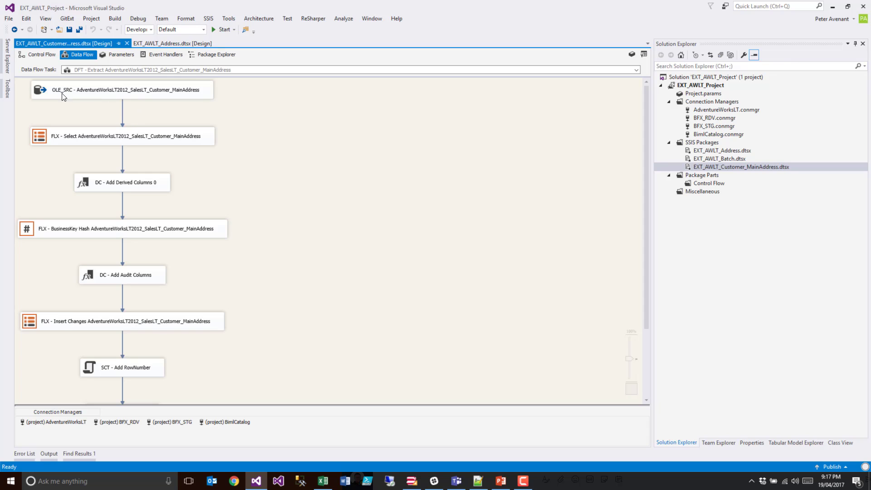
{"action": "double_click", "coordinate": [44, 91]}
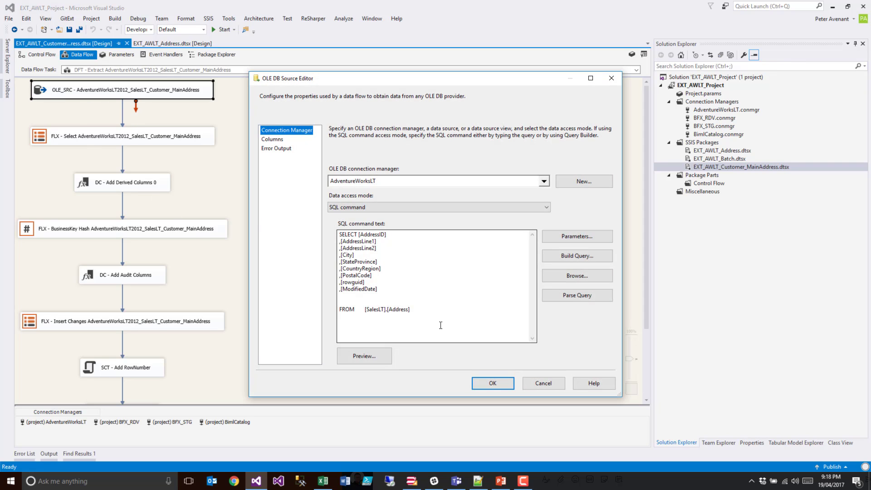
{"action": "left_click_drag", "start_coordinate": [412, 309], "coordinate": [332, 228]}
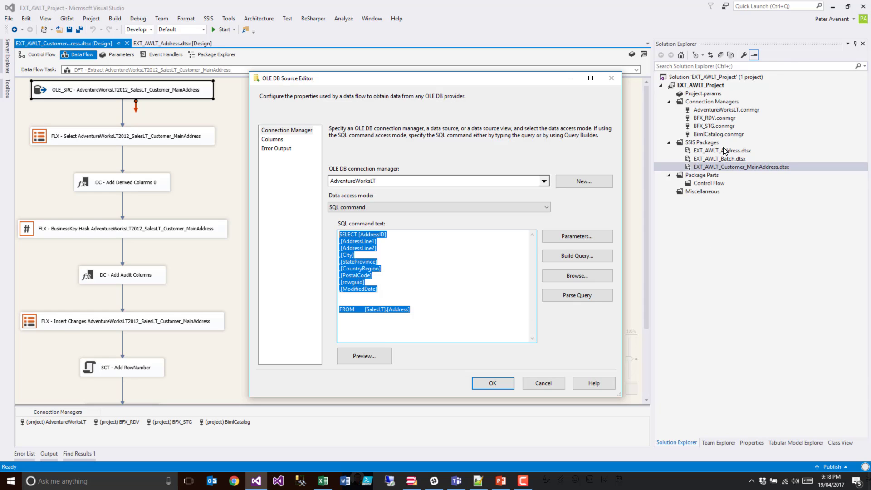
{"action": "left_click", "coordinate": [533, 383]}
- Inspect the target table of the data flow's OLE DB destination and compare the Address and Customer_MainAddress packages in the project
{"action": "scroll", "coordinate": [312, 274], "scroll_direction": "down", "scroll_amount": 3}
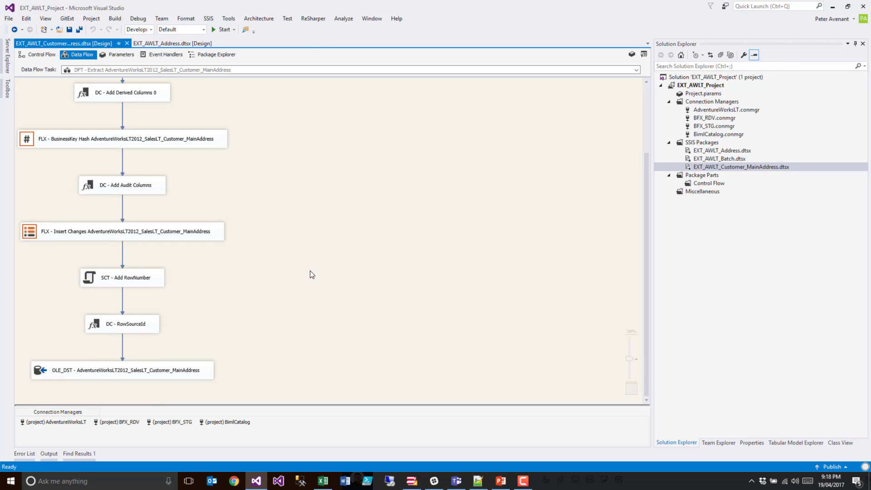
{"action": "left_click", "coordinate": [64, 368]}
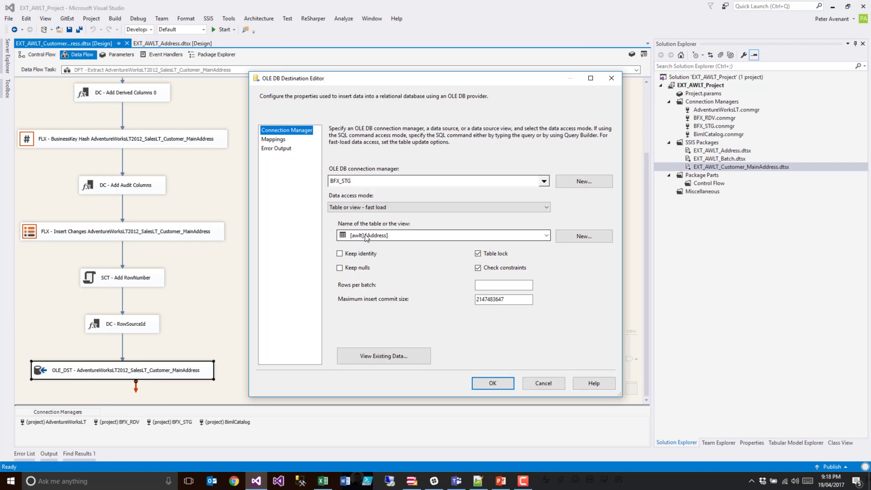
{"action": "left_click", "coordinate": [500, 382]}
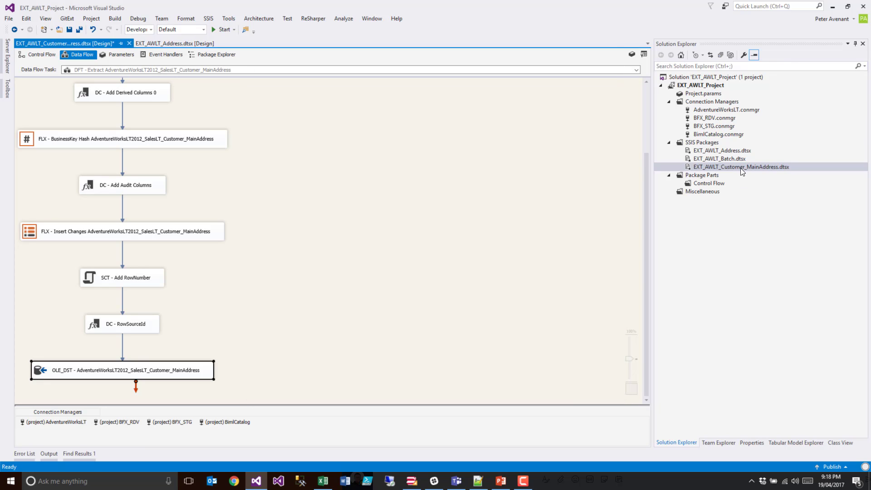
{"action": "left_click", "coordinate": [742, 170]}
{"action": "left_click", "coordinate": [735, 151]}
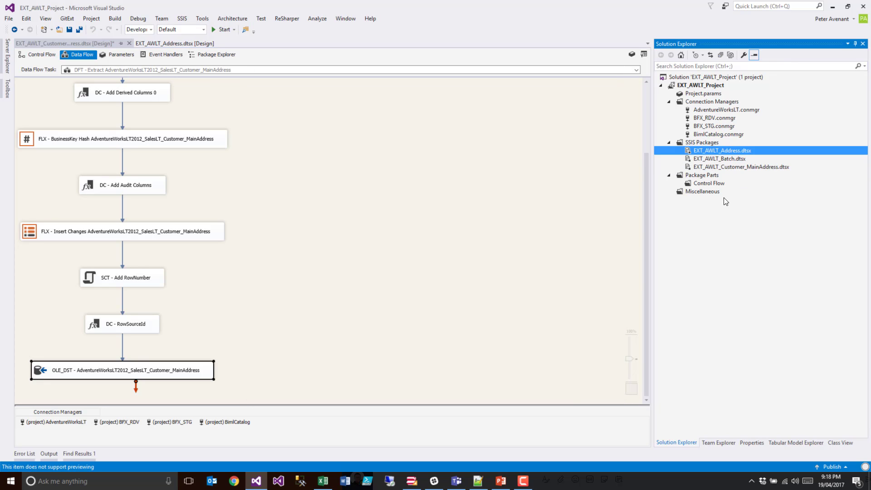
{"action": "left_click", "coordinate": [409, 254]}
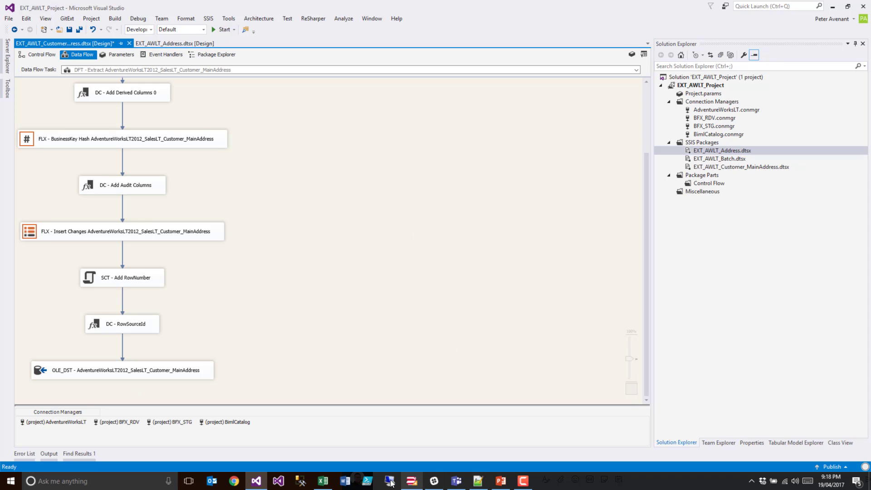
- Switch to Excel and paste the Customer_MainAddress and Customer_ShippingAddress satellite rows into the Objects sheet from row 3
{"action": "left_click", "coordinate": [323, 480]}
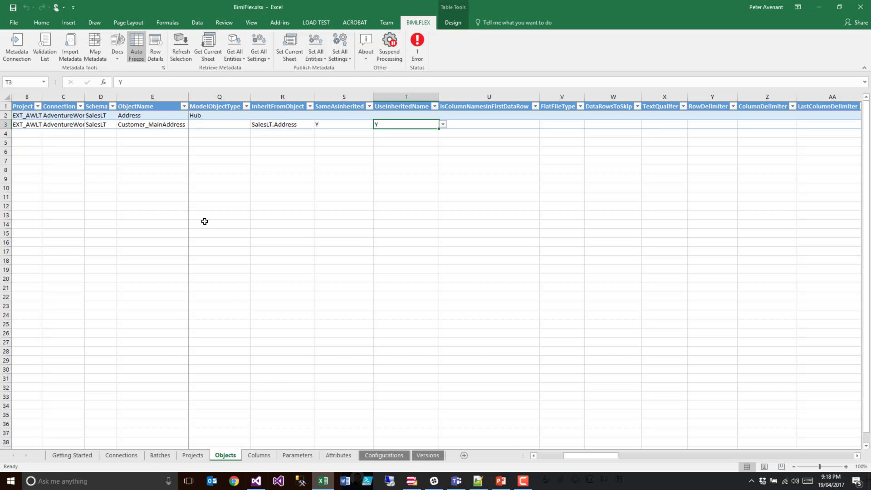
{"action": "left_click", "coordinate": [31, 123]}
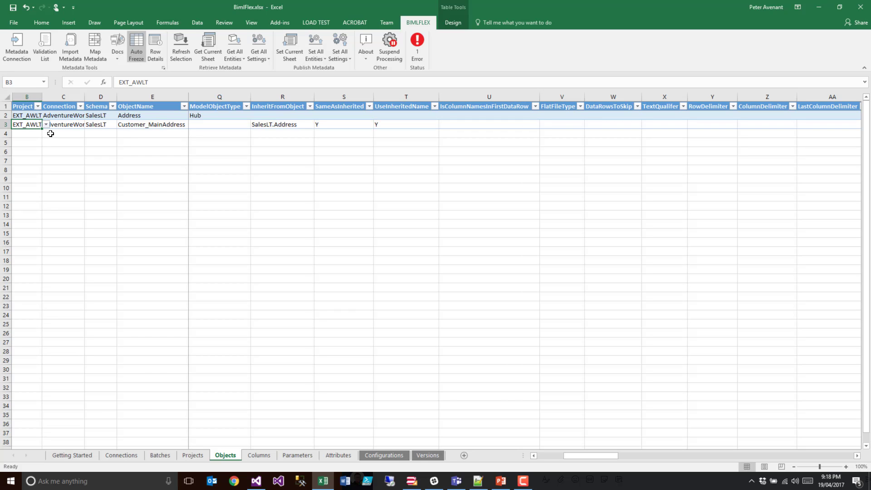
{"action": "key", "text": "ctrl+v"}
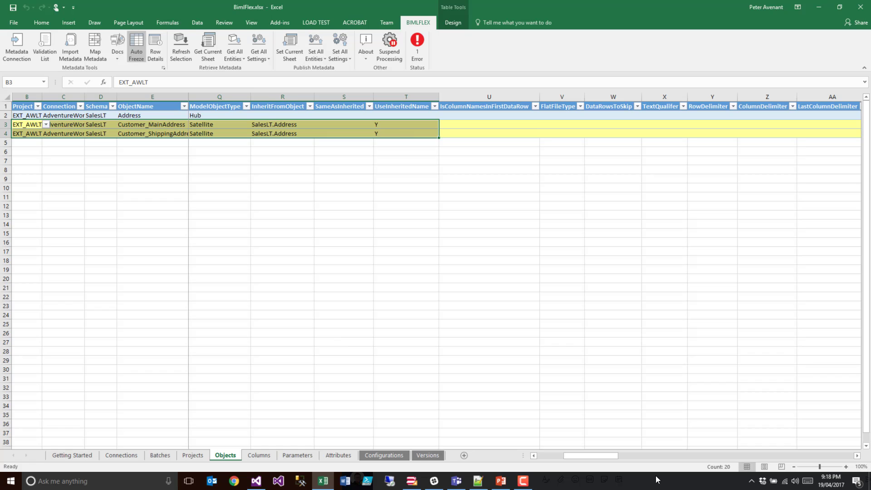
- Set SameAsInherited to Y for both the Customer_MainAddress and Customer_ShippingAddress objects
{"action": "mouse_move", "coordinate": [569, 455]}
{"action": "left_mouse_down"}
{"action": "mouse_move", "coordinate": [543, 454]}
{"action": "mouse_move", "coordinate": [588, 455]}
{"action": "mouse_move", "coordinate": [564, 455]}
{"action": "left_mouse_up"}
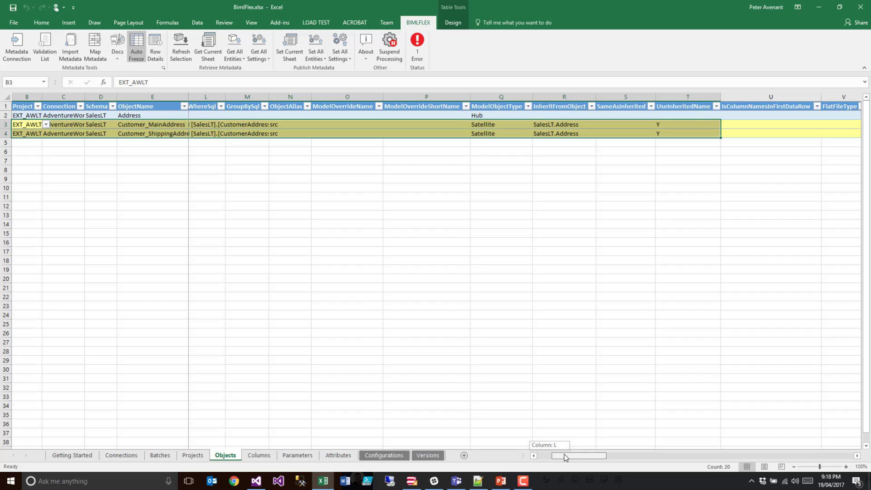
{"action": "left_click", "coordinate": [613, 125]}
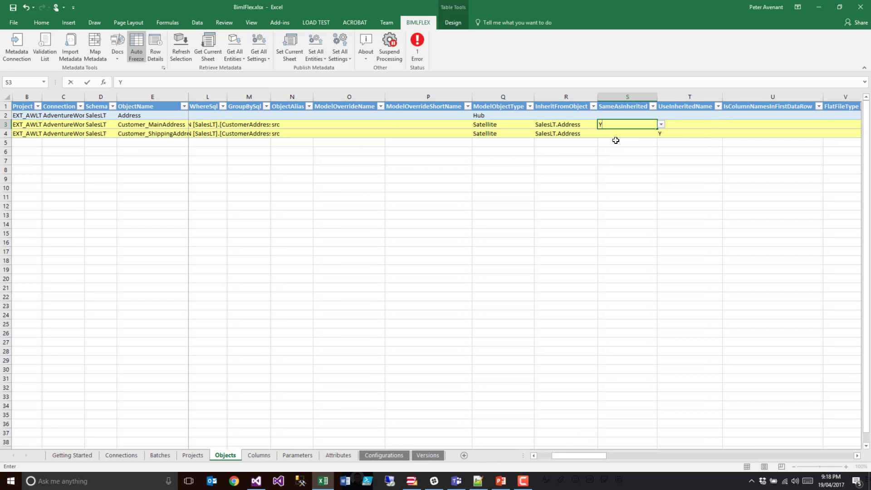
{"action": "type", "text": "Y"}
{"action": "key", "text": "Return"}
{"action": "type", "text": "Y"}
- Fit the JoinSql column width and review the join conditions for the 'Main Office' and 'Shipping' address types
{"action": "key", "text": "Left"}
{"action": "key", "text": "Left"}
{"action": "key", "text": "Left"}
{"action": "key", "text": "Left"}
{"action": "key", "text": "Left"}
{"action": "key", "text": "Left"}
{"action": "key", "text": "Left"}
{"action": "key", "text": "Left"}
{"action": "key", "text": "Left"}
{"action": "key", "text": "Left"}
{"action": "key", "text": "Left"}
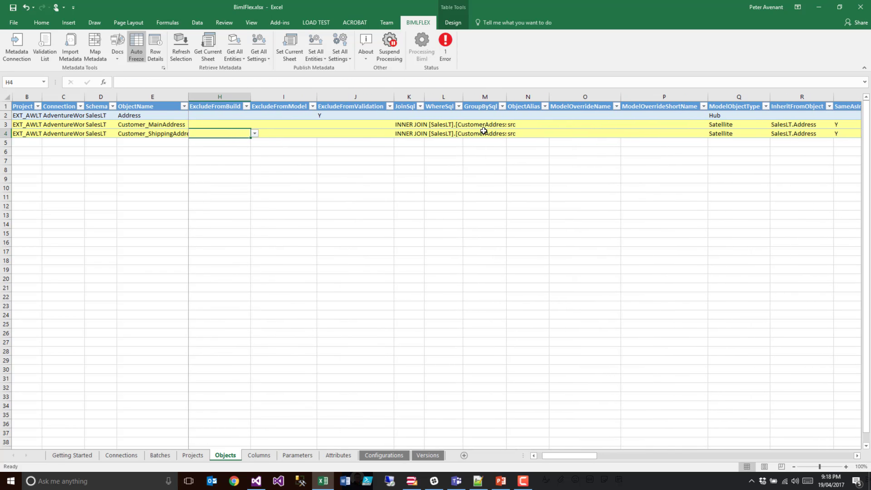
{"action": "double_click", "coordinate": [424, 97]}
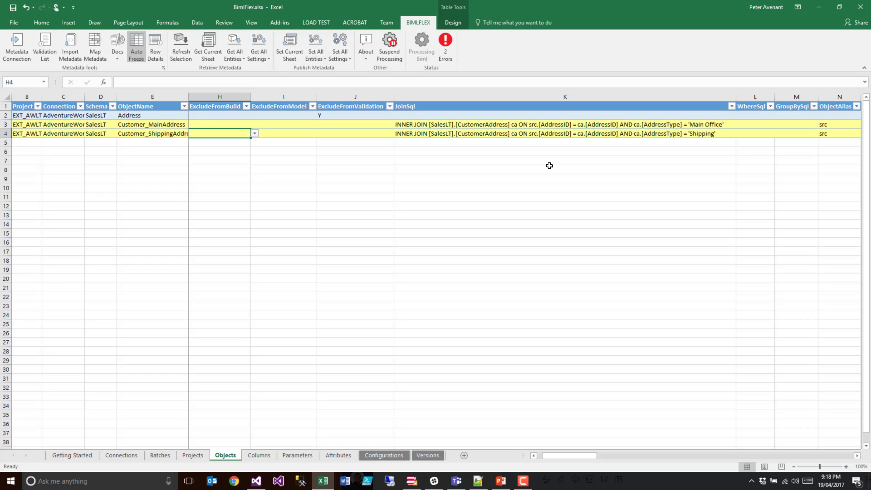
{"action": "left_click", "coordinate": [152, 117]}
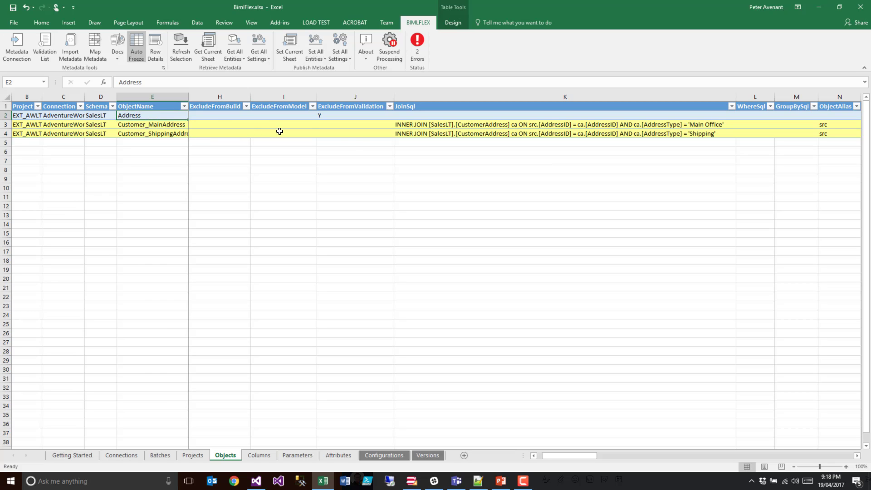
{"action": "left_click", "coordinate": [423, 125]}
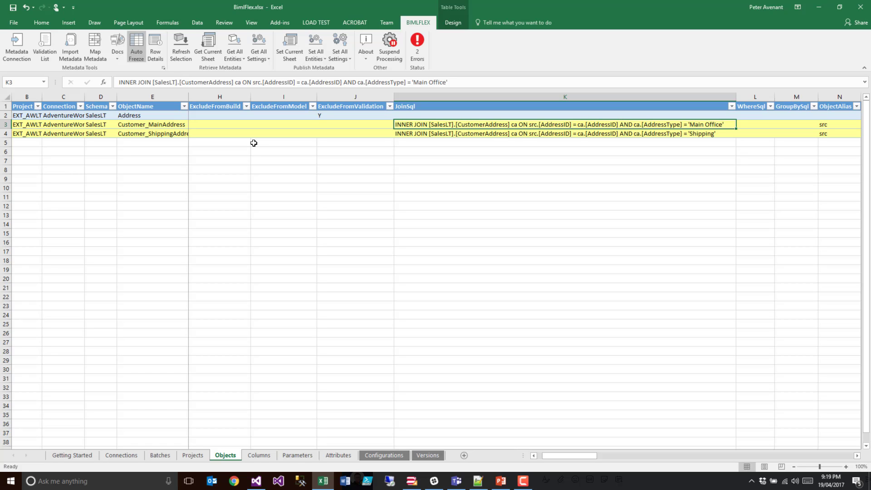
- Publish the Objects sheet with both customer address satellites and switch to BimlStudio
{"action": "left_click", "coordinate": [291, 48]}
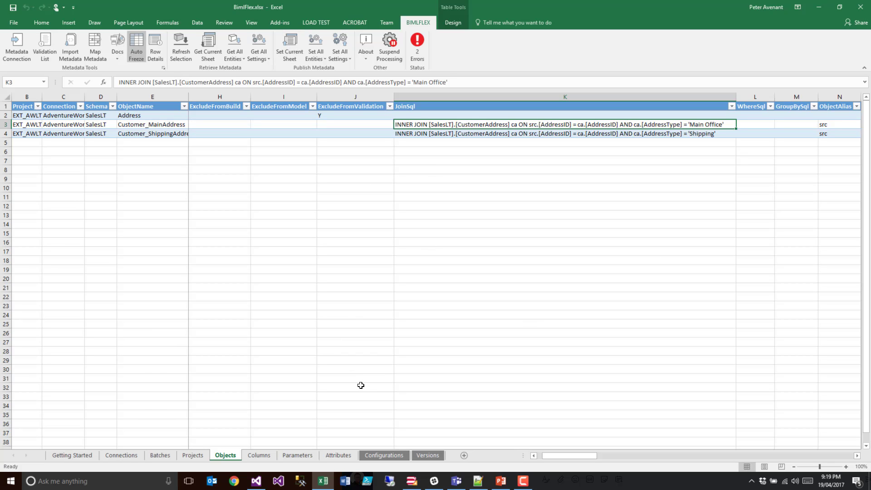
{"action": "left_click", "coordinate": [412, 482]}
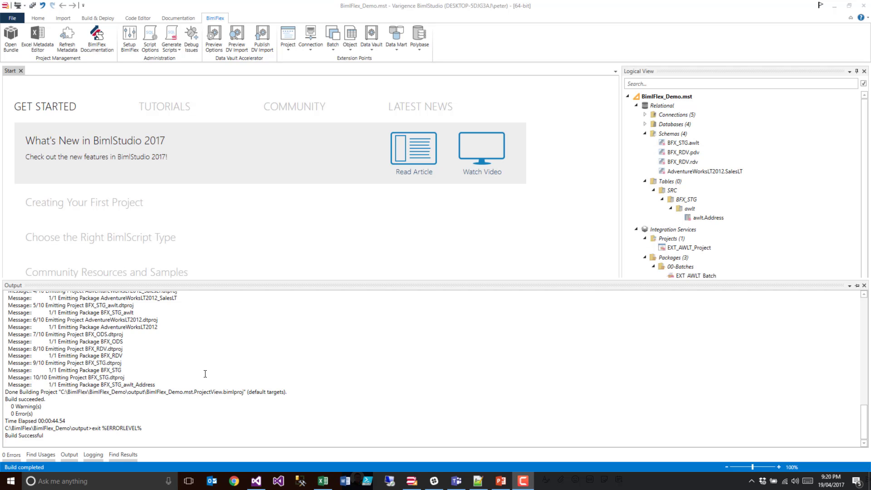
- Switch to Visual Studio and reload all externally modified project files, discarding the unsaved changes to EXT_AWLT_Customer_MainAddress.dtsx
{"action": "left_click", "coordinate": [256, 481]}
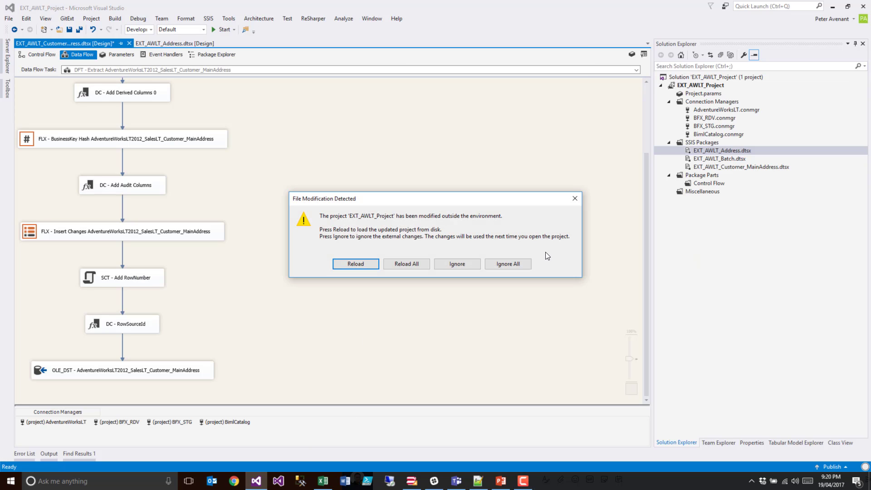
{"action": "left_click", "coordinate": [408, 265]}
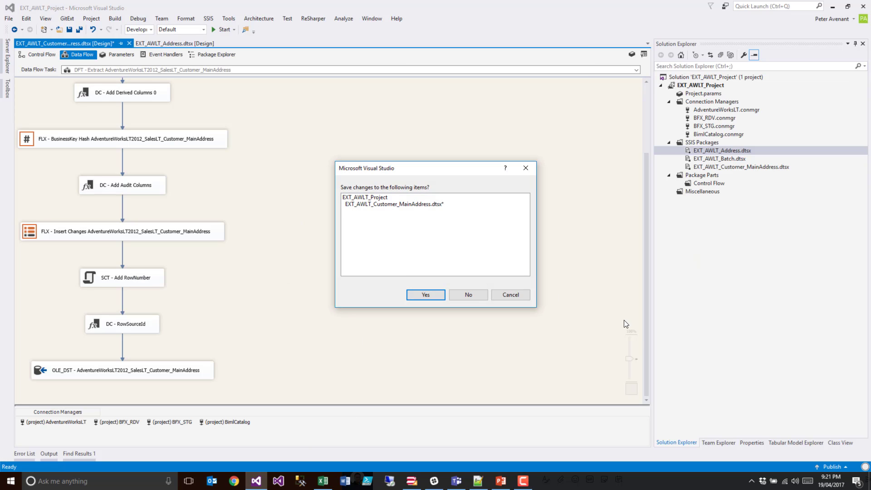
{"action": "left_click", "coordinate": [464, 294]}
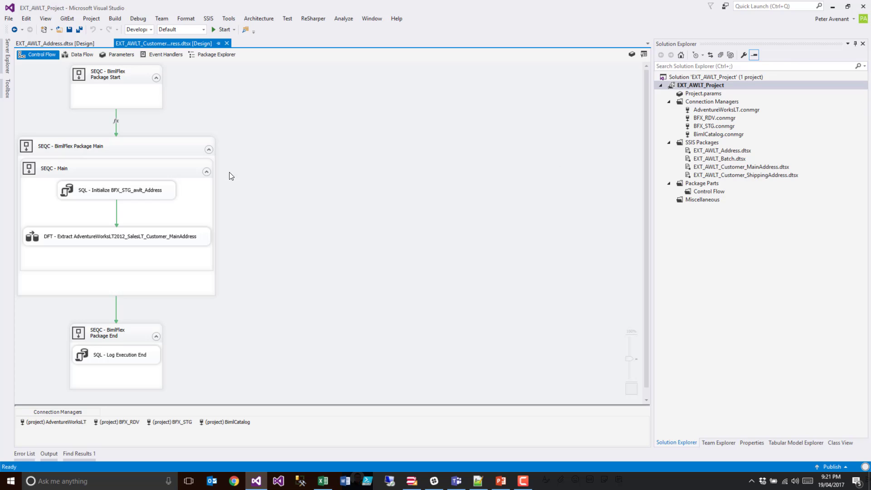
- Examine the join clause in the SQL command of the Customer_MainAddress data flow's OLE DB source and close the editor without changes
{"action": "double_click", "coordinate": [34, 235]}
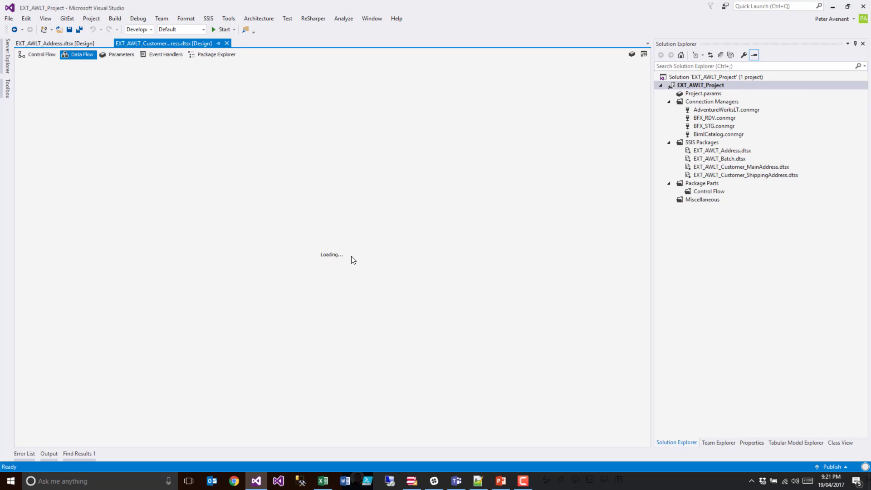
{"action": "double_click", "coordinate": [40, 91]}
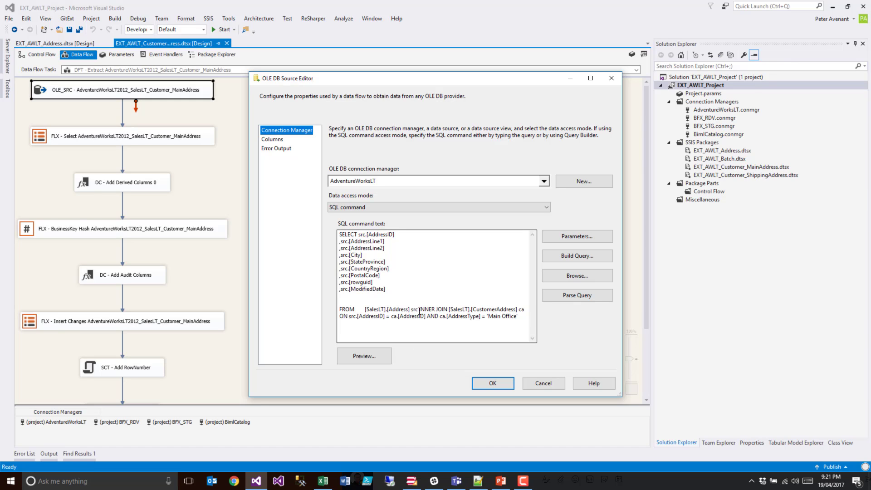
{"action": "left_click_drag", "start_coordinate": [420, 311], "coordinate": [519, 322]}
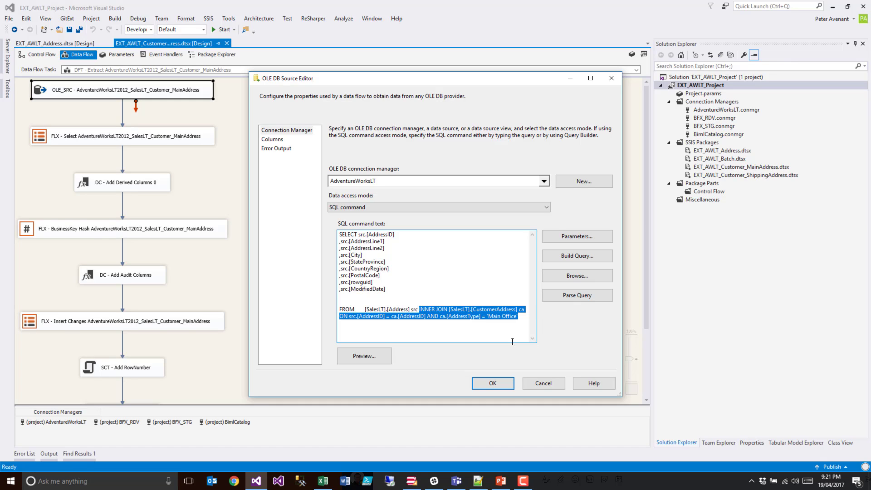
{"action": "left_click", "coordinate": [540, 383]}
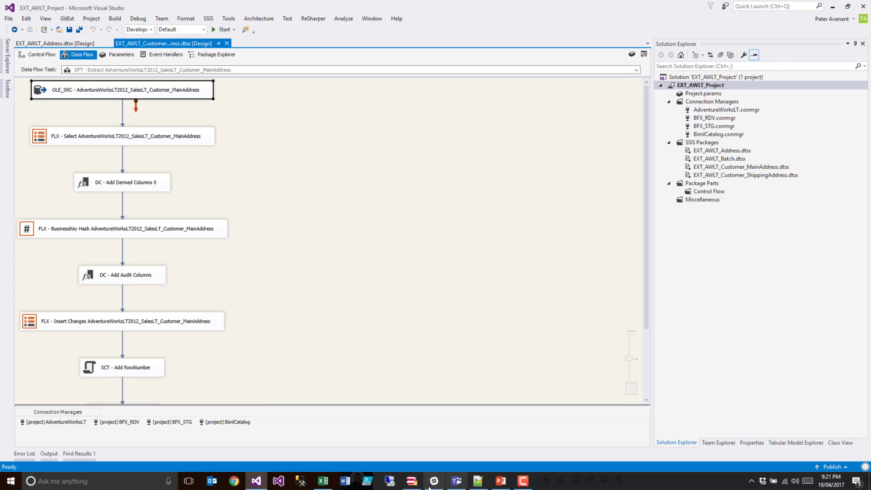
- Switch to Excel and widen the ObjectName column on the Objects sheet so both customer address names fit
{"action": "left_click", "coordinate": [324, 484]}
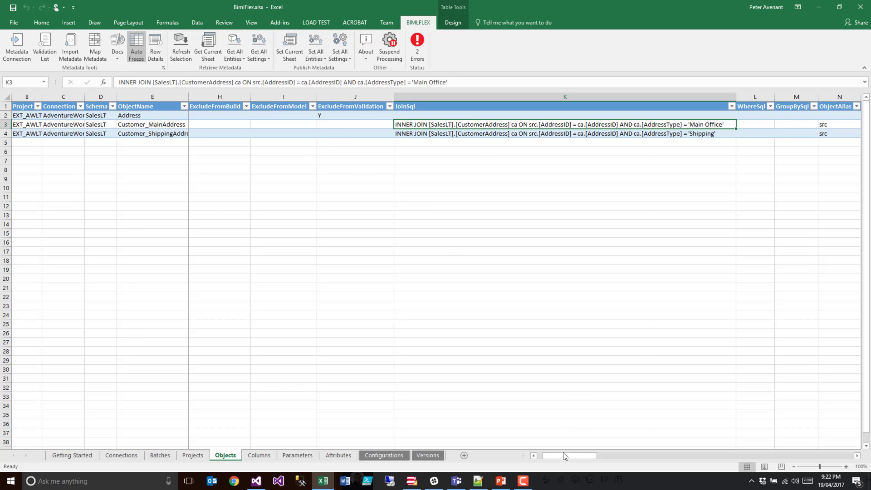
{"action": "left_click_drag", "start_coordinate": [562, 453], "coordinate": [579, 453]}
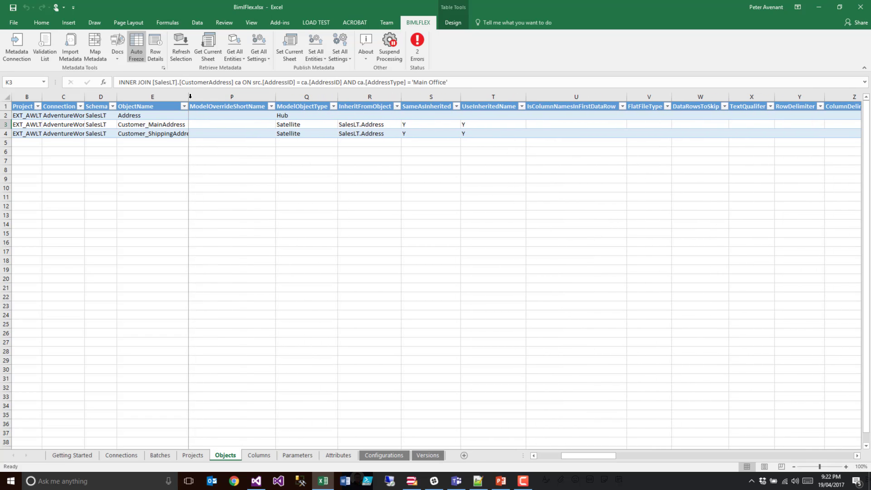
{"action": "left_click", "coordinate": [189, 97]}
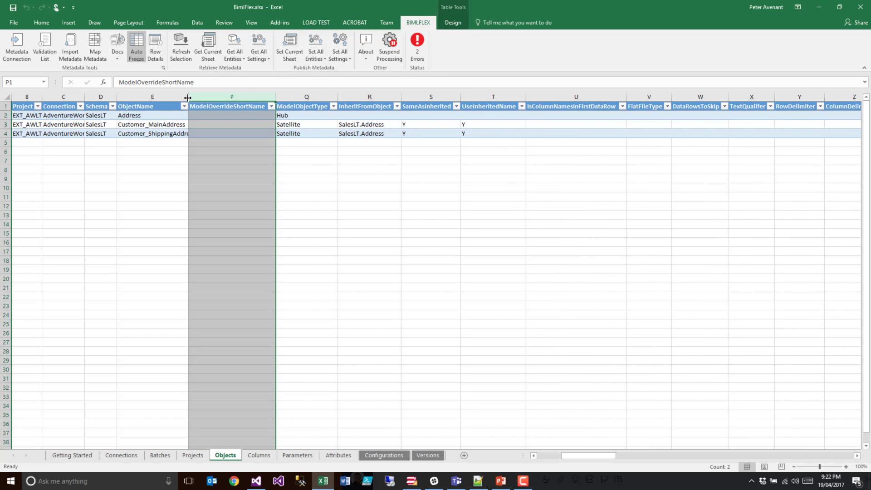
{"action": "left_click_drag", "start_coordinate": [189, 97], "coordinate": [199, 98]}
{"action": "left_click", "coordinate": [180, 122]}
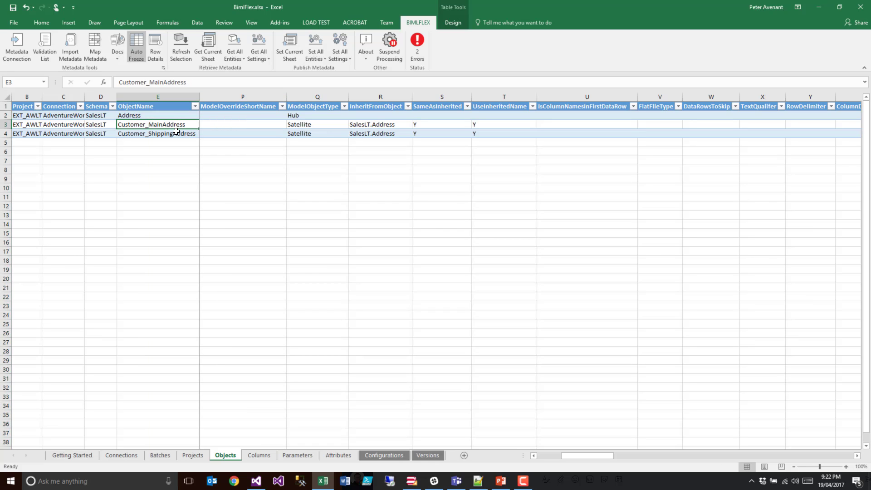
{"action": "left_click", "coordinate": [177, 132]}
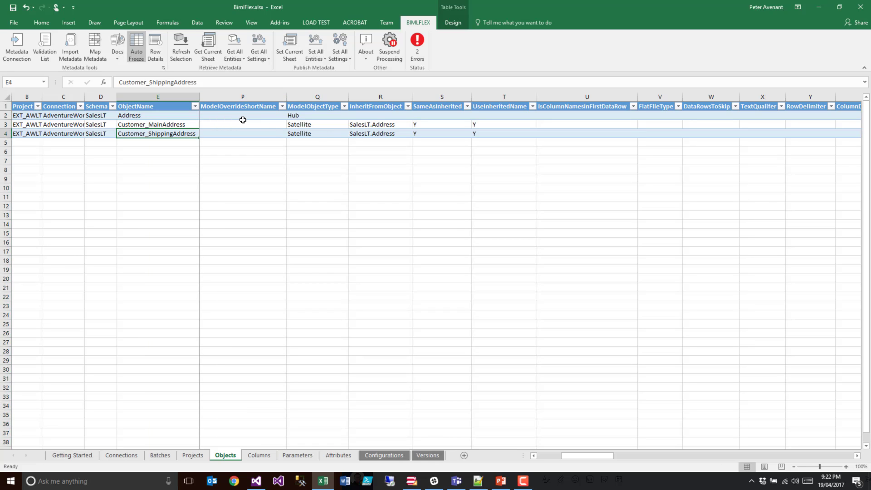
- Clear SameAsInherited for the Customer_MainAddress and Customer_ShippingAddress objects and publish the Objects sheet
{"action": "left_click_drag", "start_coordinate": [416, 125], "coordinate": [418, 134]}
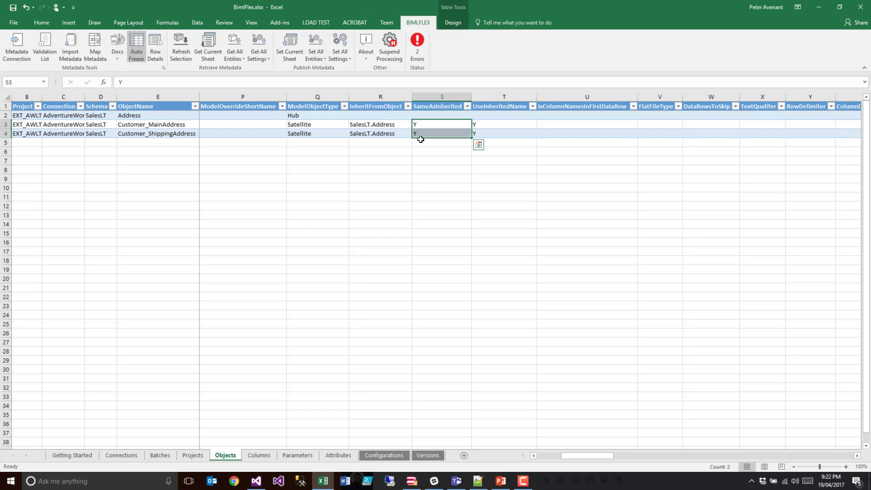
{"action": "key", "text": "Delete"}
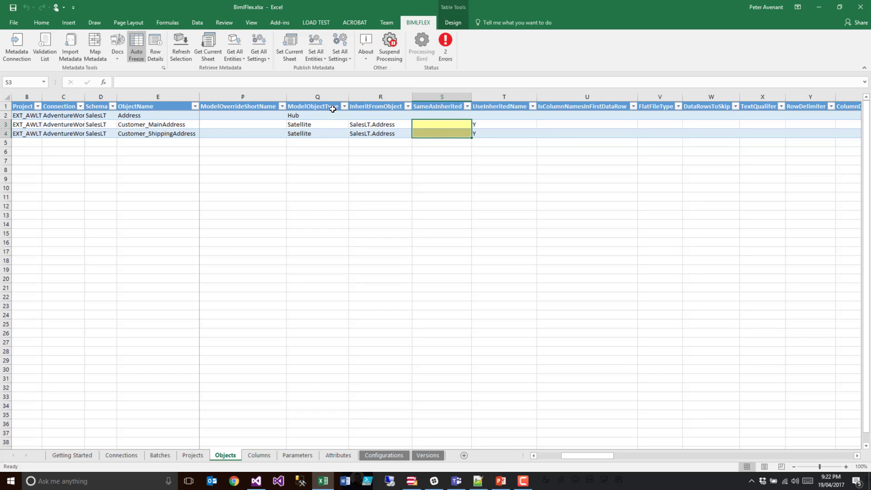
{"action": "left_click", "coordinate": [290, 45]}
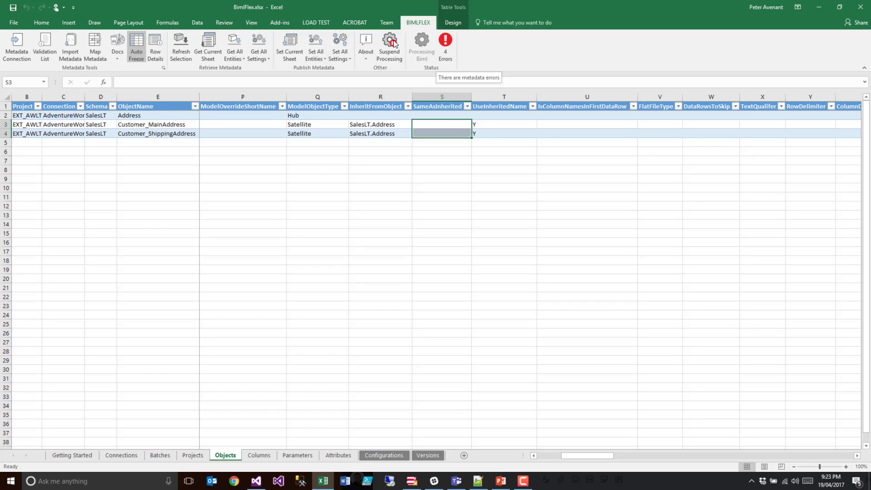
- Show the metadata validation list and paste the Customer_MainAddress and Customer_ShippingAddress column rows into the Columns sheet from row 12
{"action": "left_click", "coordinate": [444, 45]}
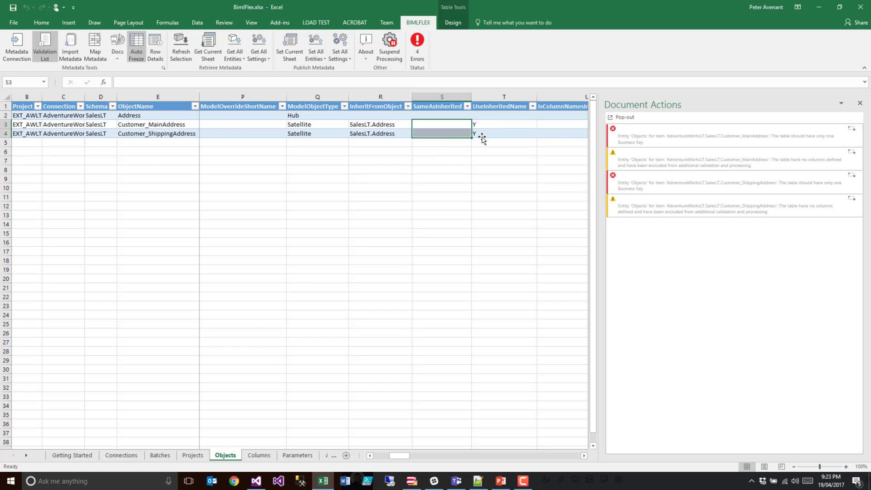
{"action": "left_click", "coordinate": [250, 457]}
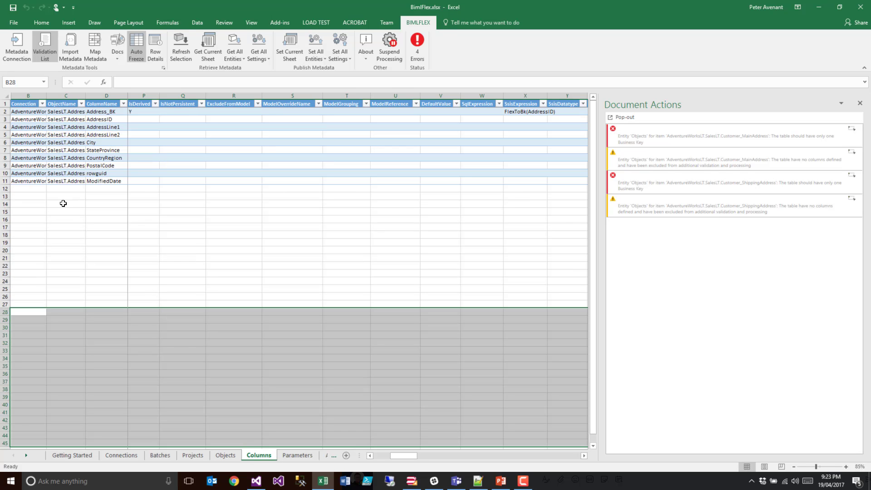
{"action": "left_click", "coordinate": [25, 187]}
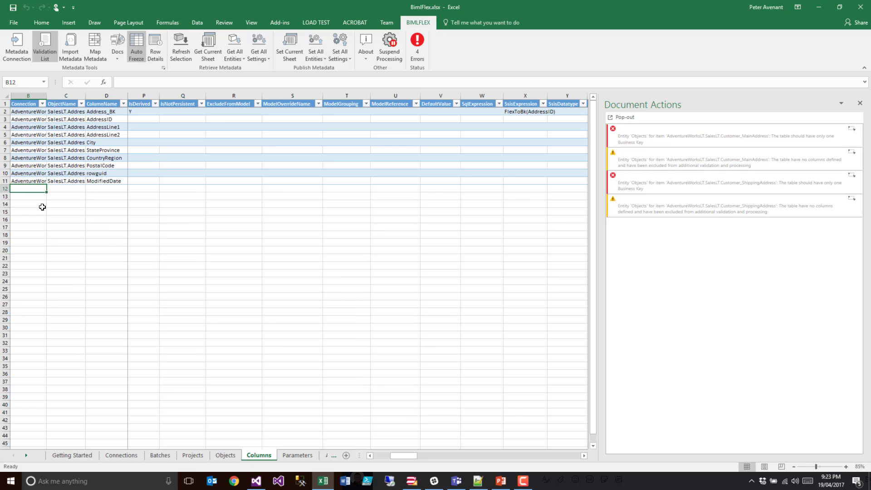
{"action": "key", "text": "ctrl+v"}
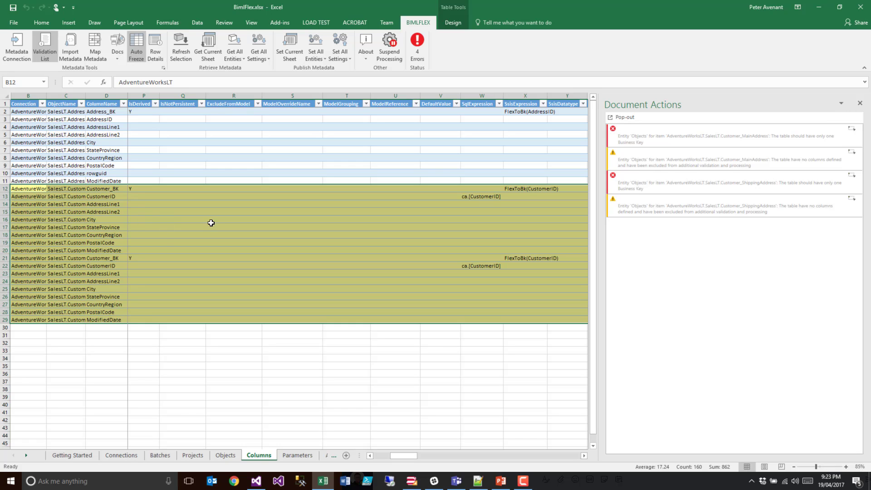
- Review the pasted customer address rows with the ObjectName column fitted to its contents, and publish the Columns sheet
{"action": "double_click", "coordinate": [86, 98]}
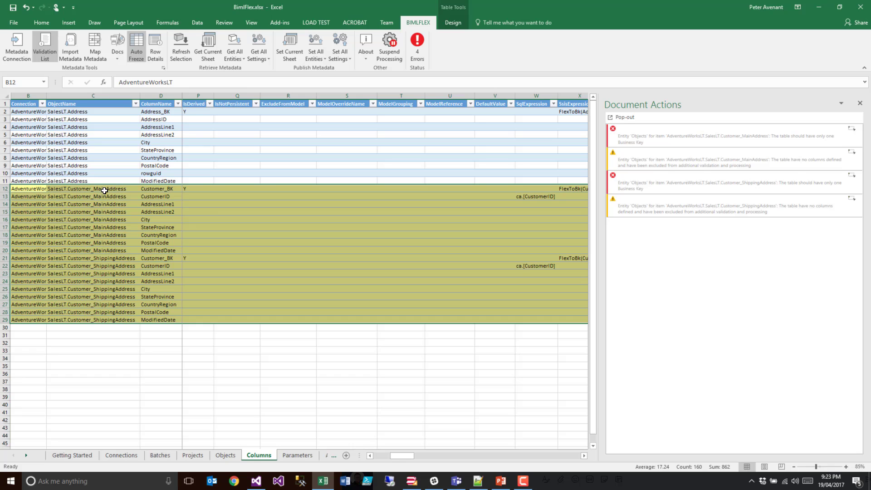
{"action": "left_click_drag", "start_coordinate": [104, 191], "coordinate": [98, 316]}
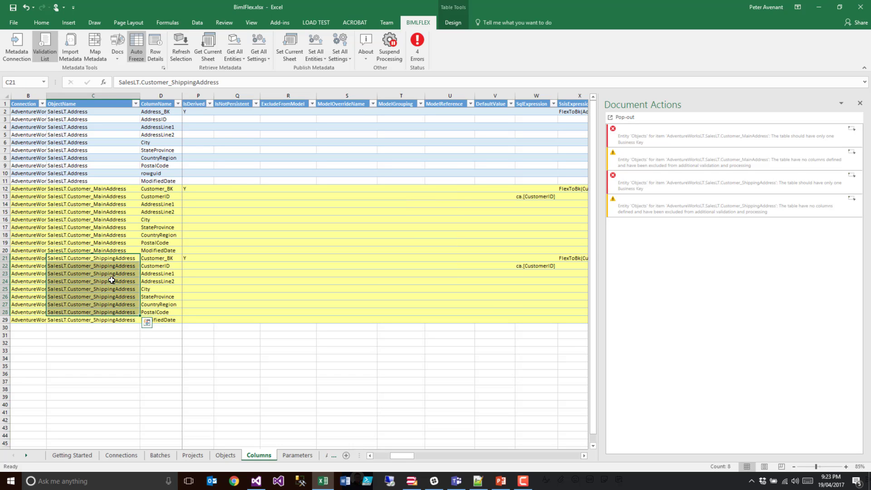
{"action": "left_click", "coordinate": [161, 258]}
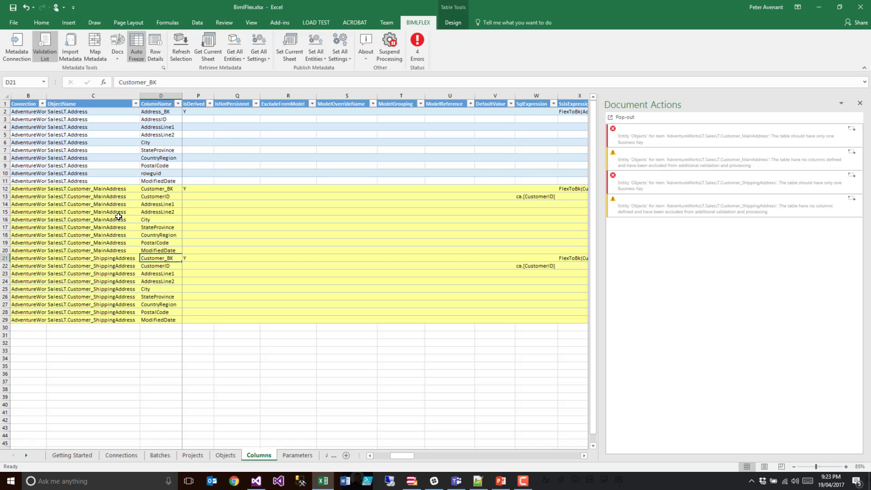
{"action": "left_click", "coordinate": [285, 45]}
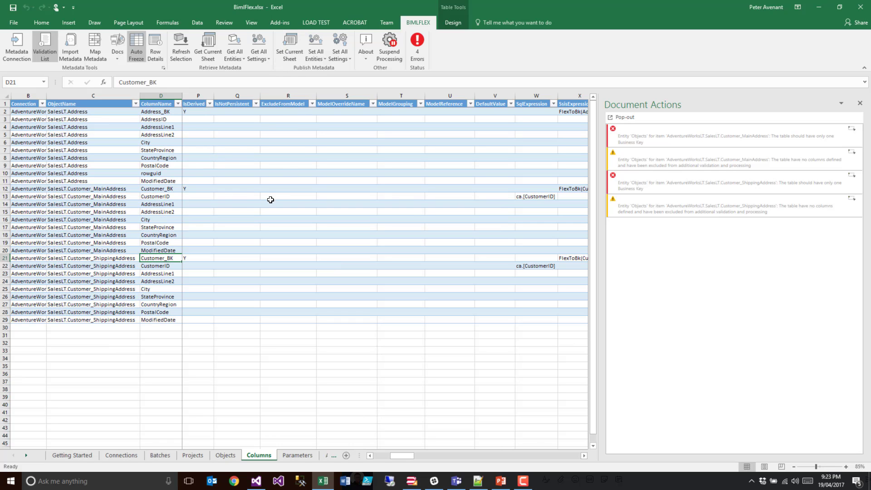
- Retrieve the current metadata for the Columns sheet and fit the ObjectName column width to its contents
{"action": "left_click_drag", "start_coordinate": [398, 459], "coordinate": [370, 461]}
{"action": "left_click", "coordinate": [208, 45]}
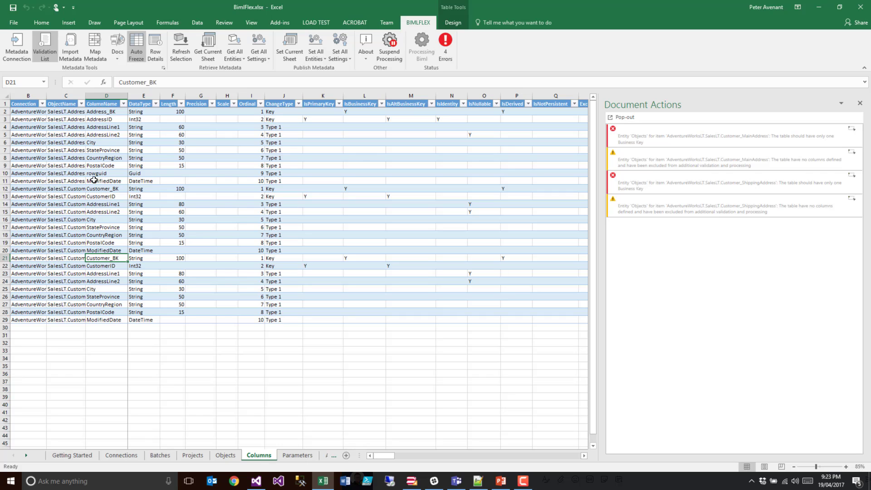
{"action": "left_click_drag", "start_coordinate": [87, 97], "coordinate": [86, 97]}
{"action": "double_click", "coordinate": [86, 97]}
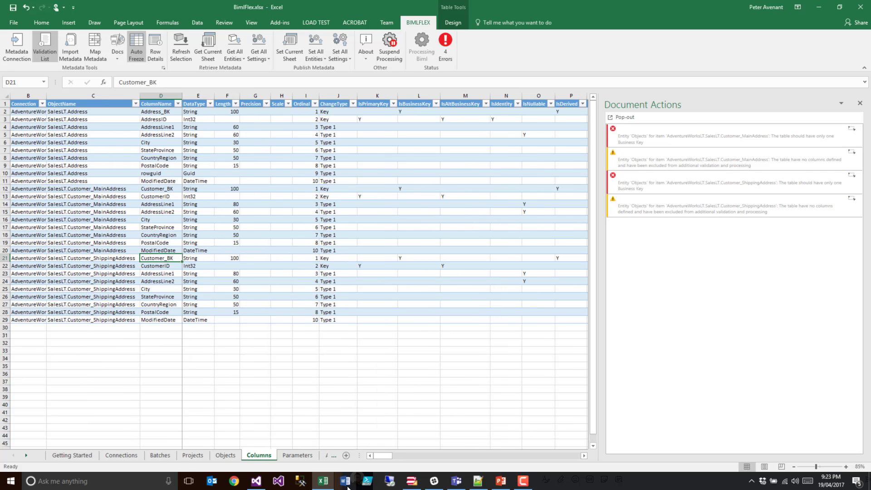
- Switch to Visual Studio and check the target table of the Customer_MainAddress data flow's OLE DB destination, closing the editor without changes
{"action": "mouse_move", "coordinate": [411, 485]}
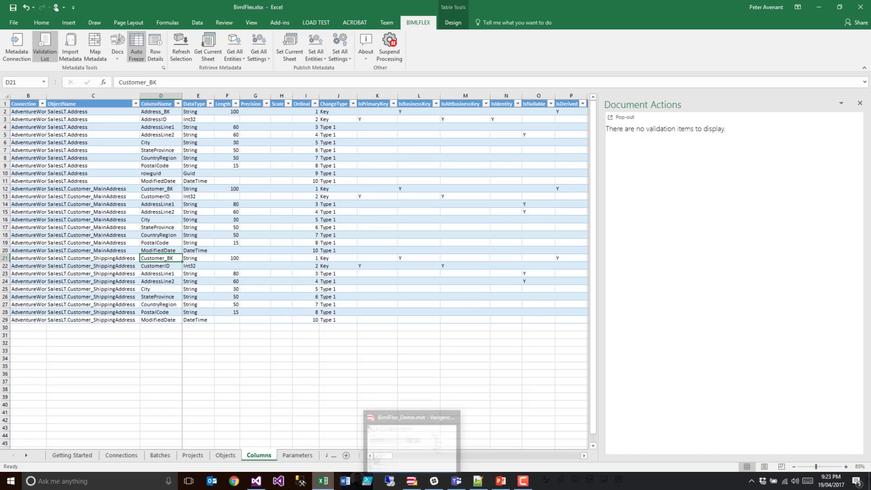
{"action": "left_click", "coordinate": [246, 423]}
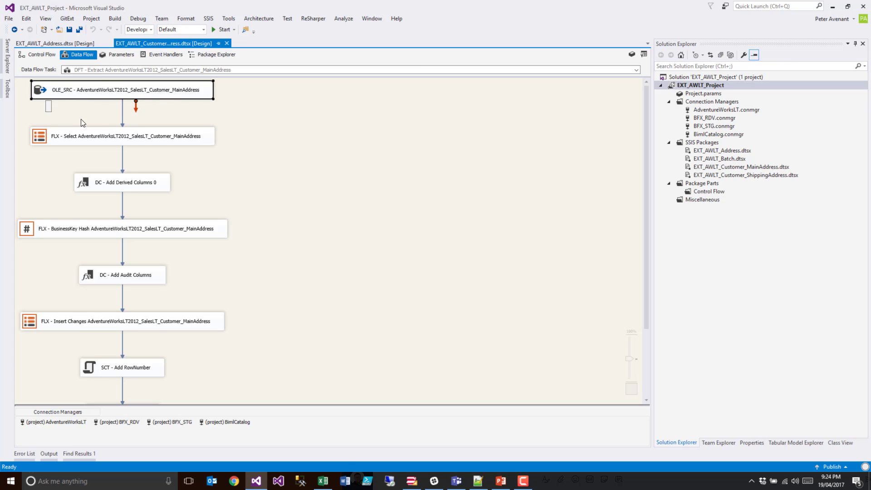
{"action": "scroll", "coordinate": [100, 240], "scroll_direction": "down", "scroll_amount": 2}
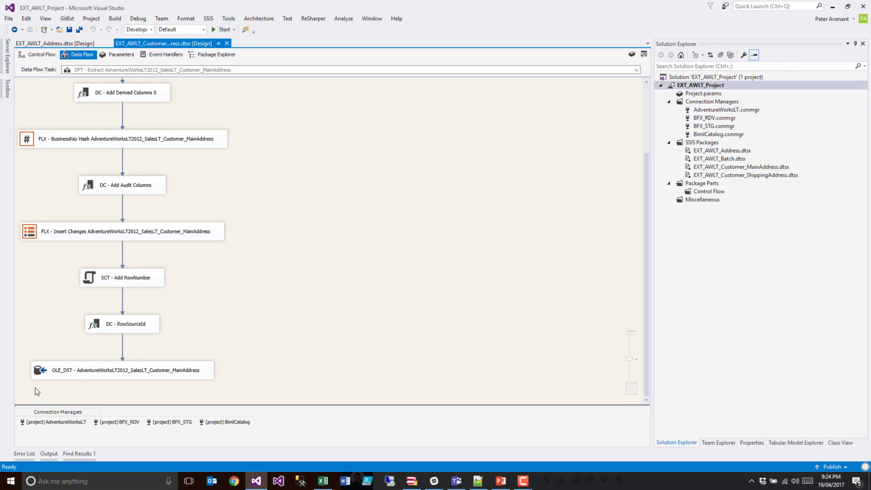
{"action": "left_click", "coordinate": [40, 375]}
{"action": "double_click", "coordinate": [213, 379]}
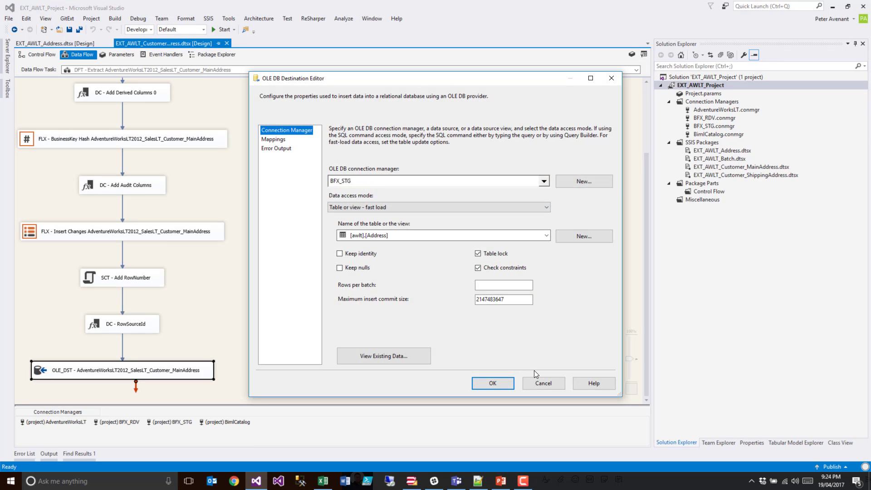
{"action": "left_click", "coordinate": [547, 382]}
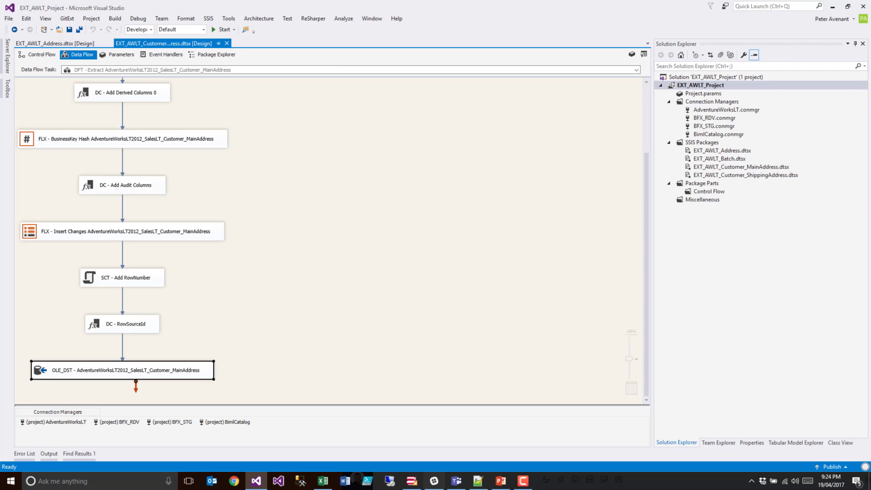
- Switch to Excel and review the InheritFromObject and JoinSql values of the customer address satellites on the Objects sheet
{"action": "left_click", "coordinate": [322, 480]}
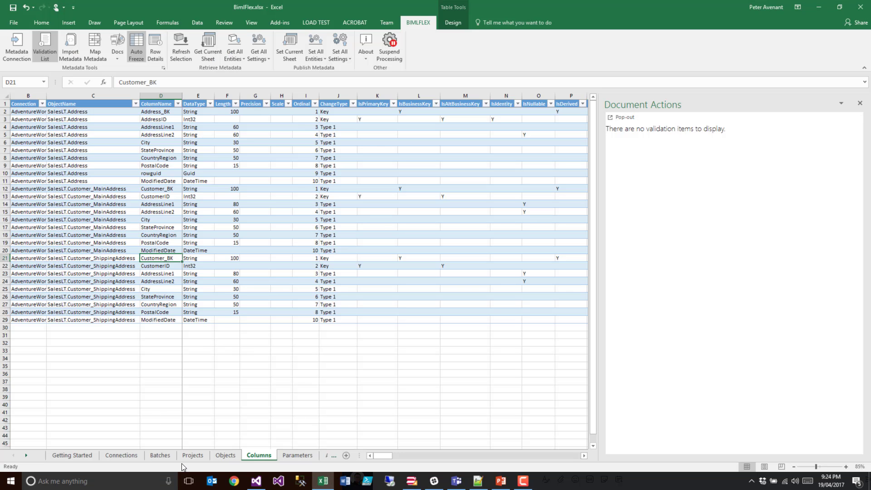
{"action": "key", "text": "ctrl+Page_Up"}
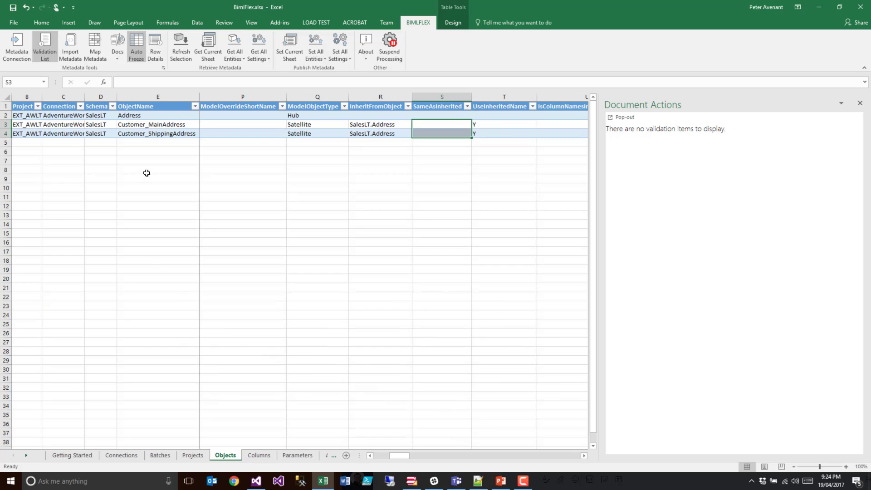
{"action": "left_click", "coordinate": [152, 125]}
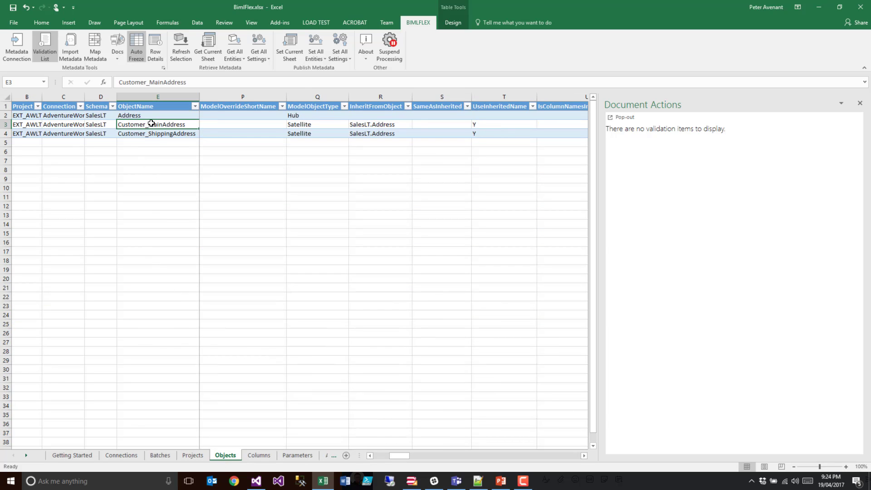
{"action": "left_click", "coordinate": [366, 126]}
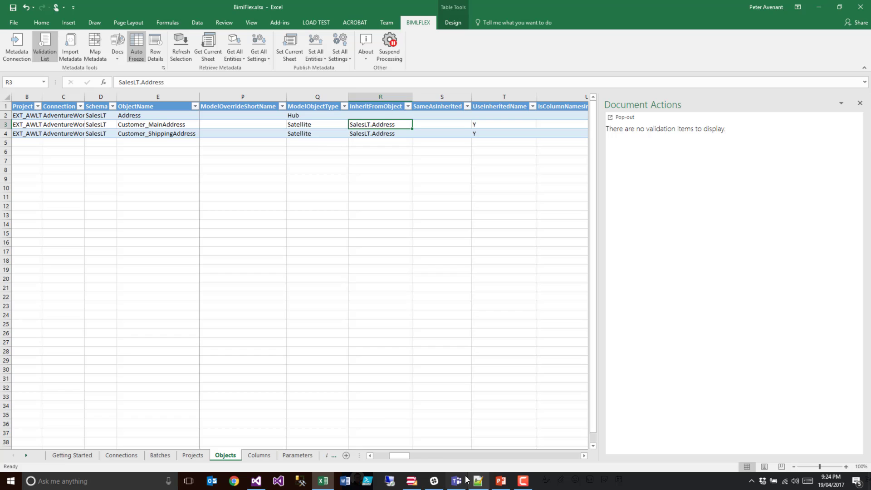
{"action": "mouse_move", "coordinate": [399, 457]}
{"action": "left_mouse_down"}
{"action": "mouse_move", "coordinate": [382, 457]}
{"action": "mouse_move", "coordinate": [390, 456]}
{"action": "left_mouse_up"}
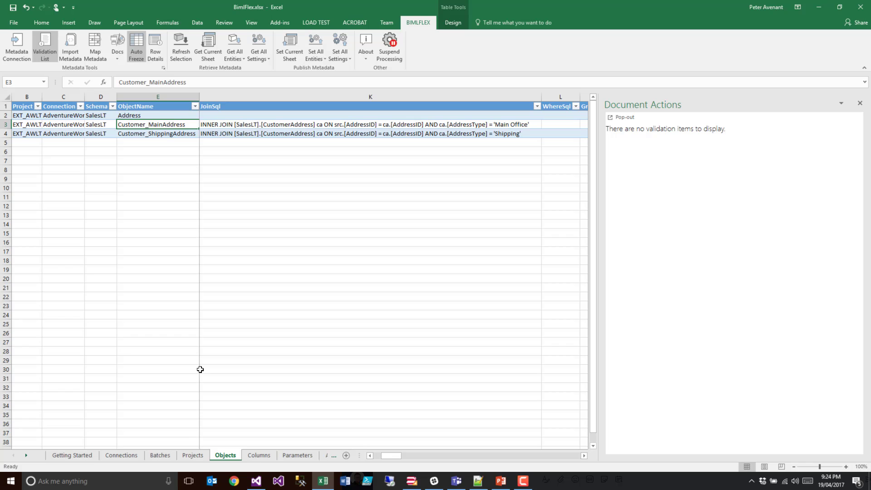
- Review the customer address columns on the Columns sheet, and switch to BimlStudio to check the awlt tables and EXT_AWLT packages
{"action": "left_click", "coordinate": [258, 455]}
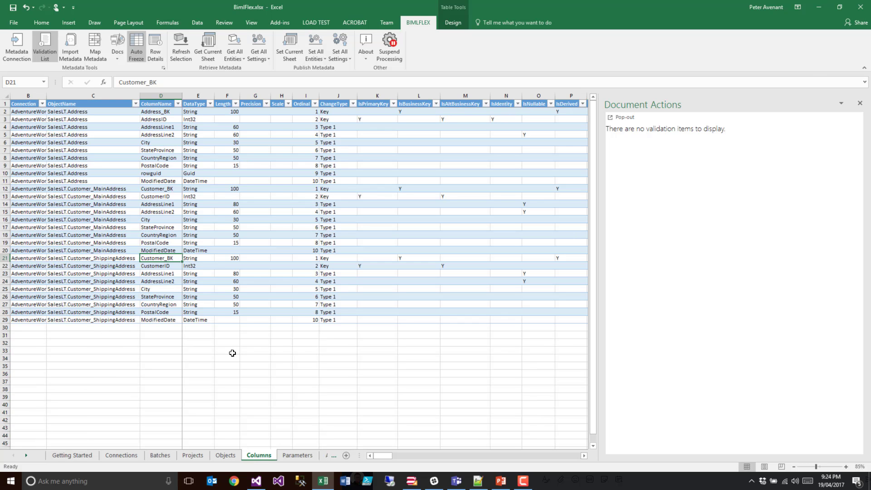
{"action": "left_click", "coordinate": [114, 203]}
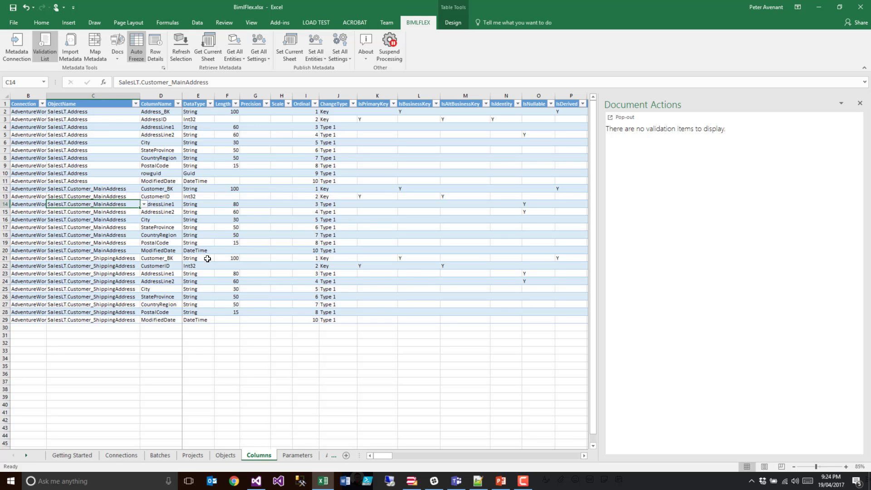
{"action": "left_click", "coordinate": [412, 481]}
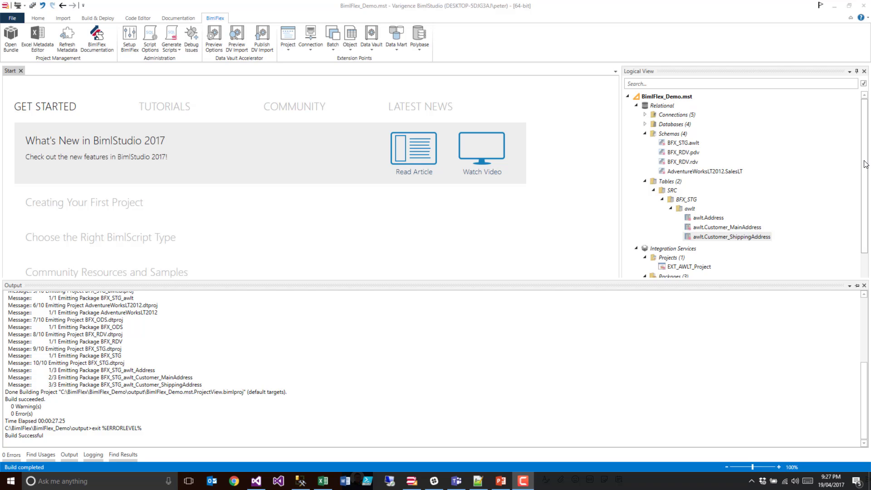
{"action": "left_click_drag", "start_coordinate": [865, 164], "coordinate": [867, 194]}
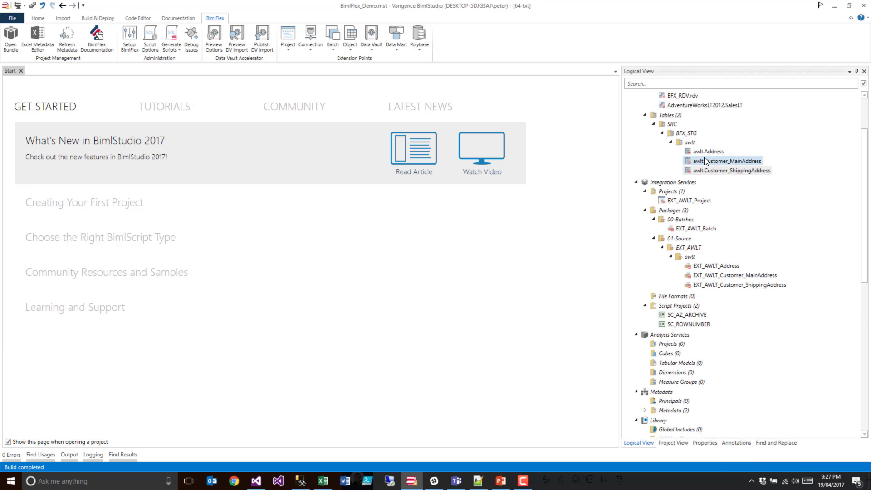
{"action": "left_click", "coordinate": [705, 171]}
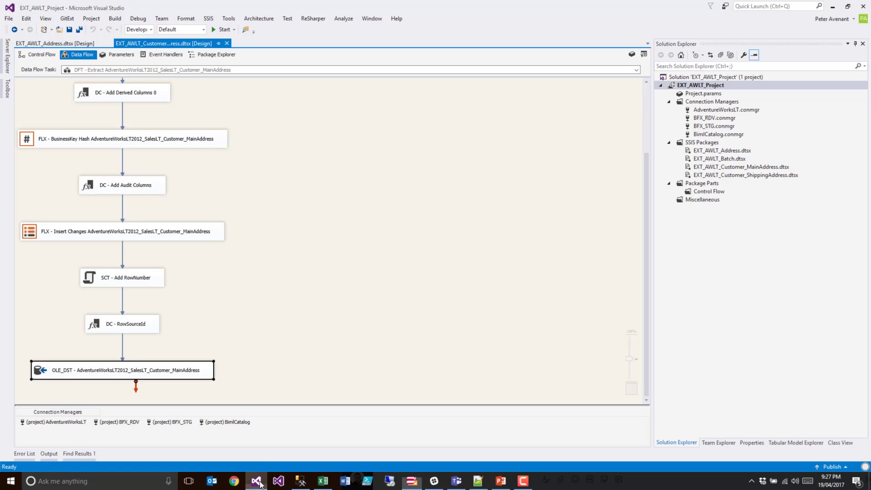
- Switch to Visual Studio, reload all modified projects, and check the SQL command of the Customer_MainAddress OLE DB source without changing it
{"action": "left_click", "coordinate": [256, 482]}
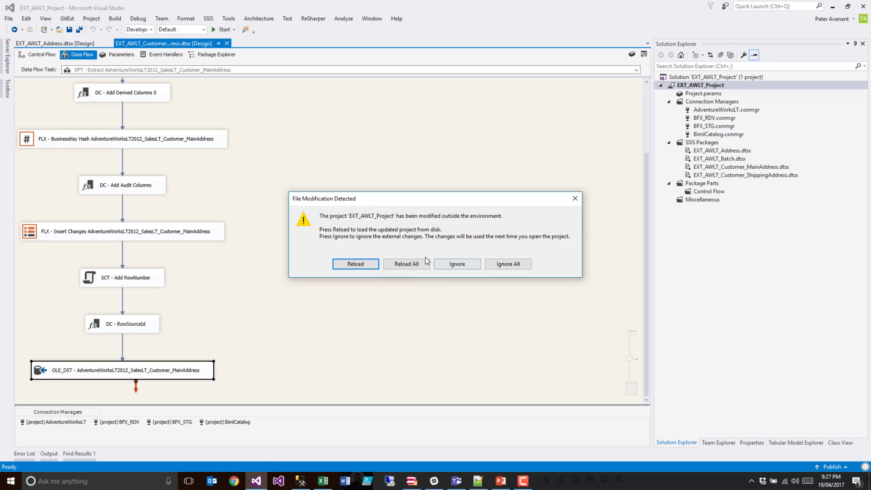
{"action": "left_click", "coordinate": [415, 264]}
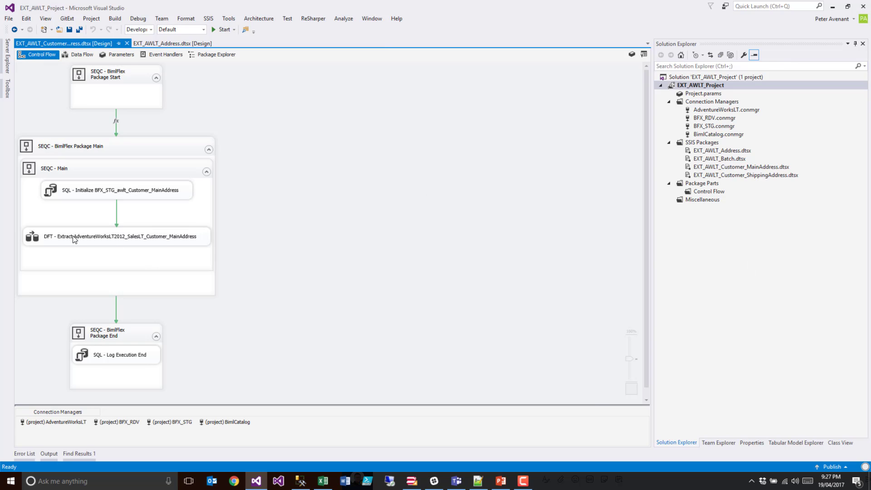
{"action": "double_click", "coordinate": [38, 237]}
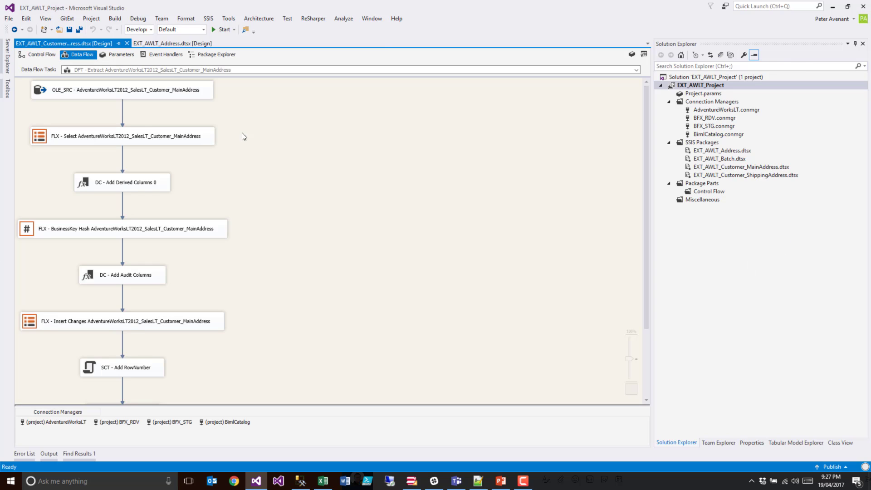
{"action": "double_click", "coordinate": [42, 95]}
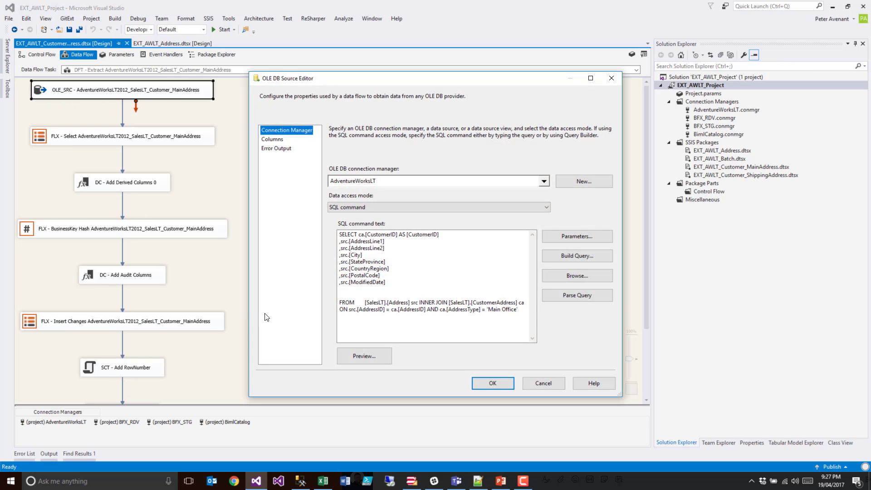
{"action": "left_click_drag", "start_coordinate": [410, 302], "coordinate": [335, 301]}
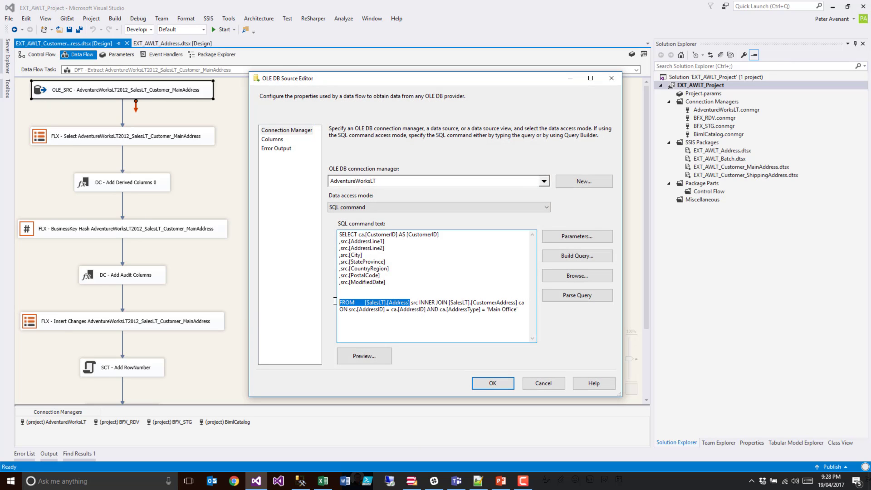
{"action": "left_click", "coordinate": [536, 383]}
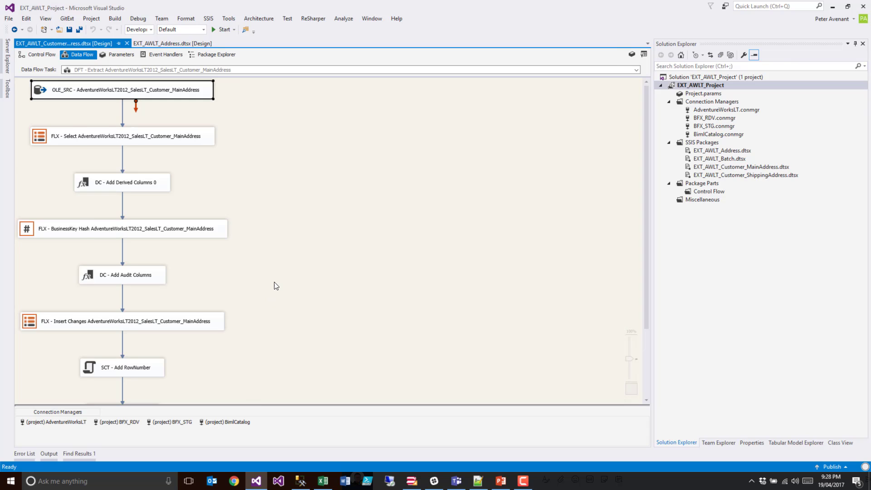
- Inspect the destination table at the end of the reloaded Customer_MainAddress data flow, leaving its settings unchanged
{"action": "scroll", "coordinate": [264, 287], "scroll_direction": "down", "scroll_amount": 3}
{"action": "double_click", "coordinate": [45, 370]}
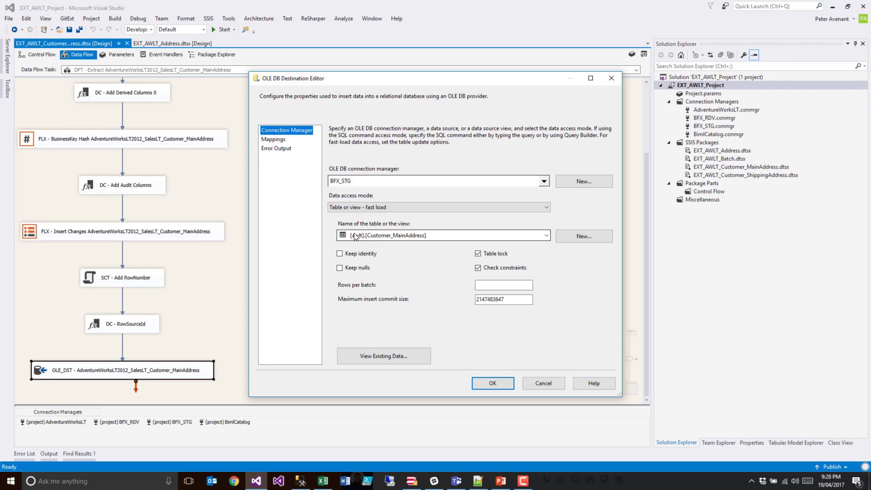
{"action": "key", "text": "Escape"}
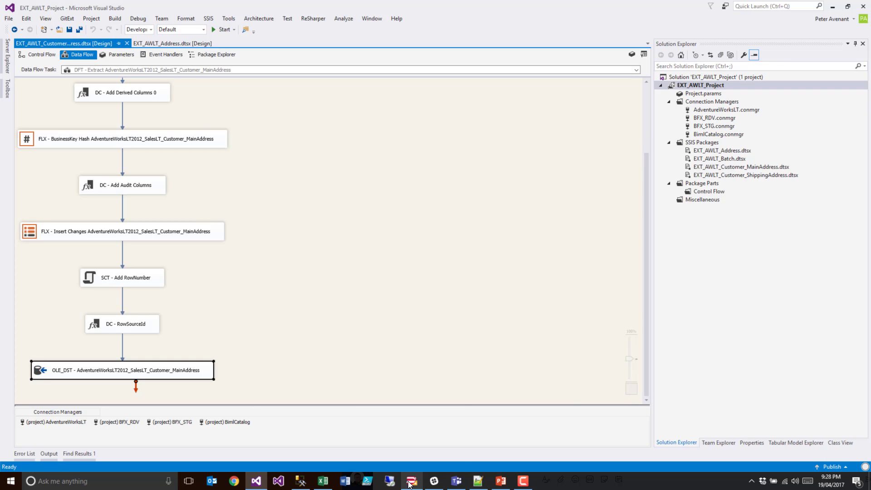
- Switch to Excel, narrow the JoinSql column on the Objects sheet, and close the Document Actions pane
{"action": "left_click", "coordinate": [322, 481]}
{"action": "left_click", "coordinate": [221, 456]}
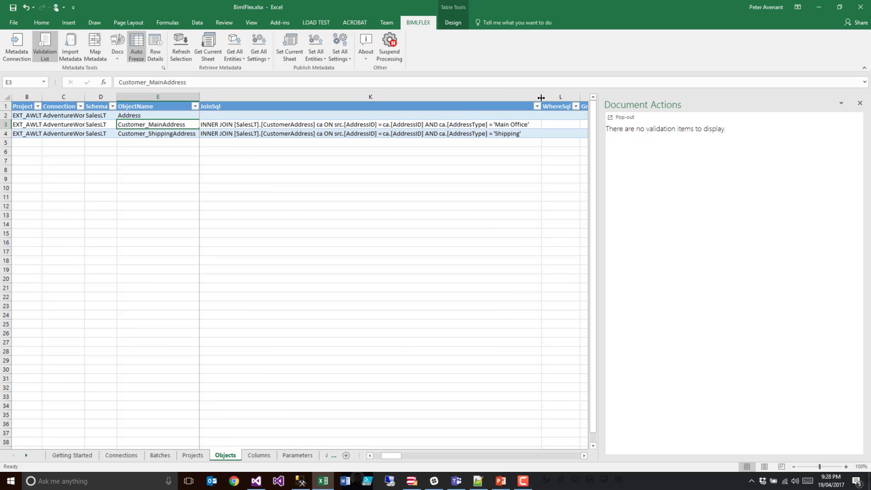
{"action": "left_click_drag", "start_coordinate": [541, 97], "coordinate": [308, 97]}
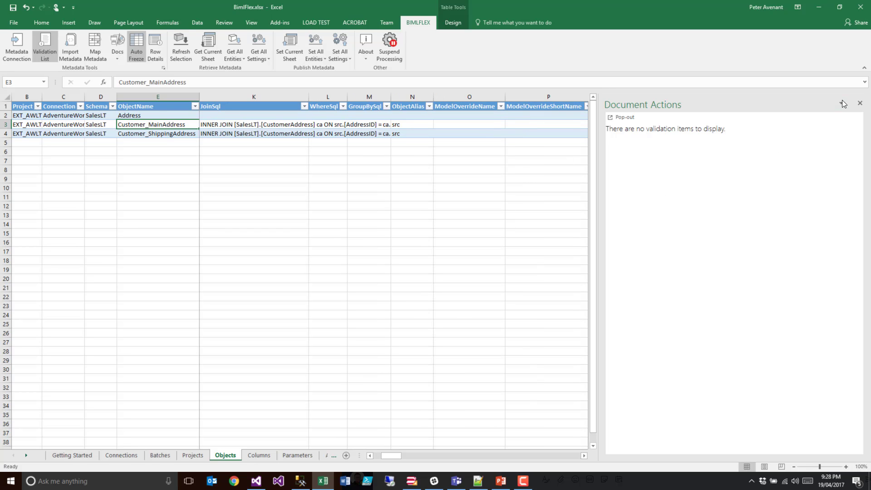
{"action": "left_click", "coordinate": [860, 104]}
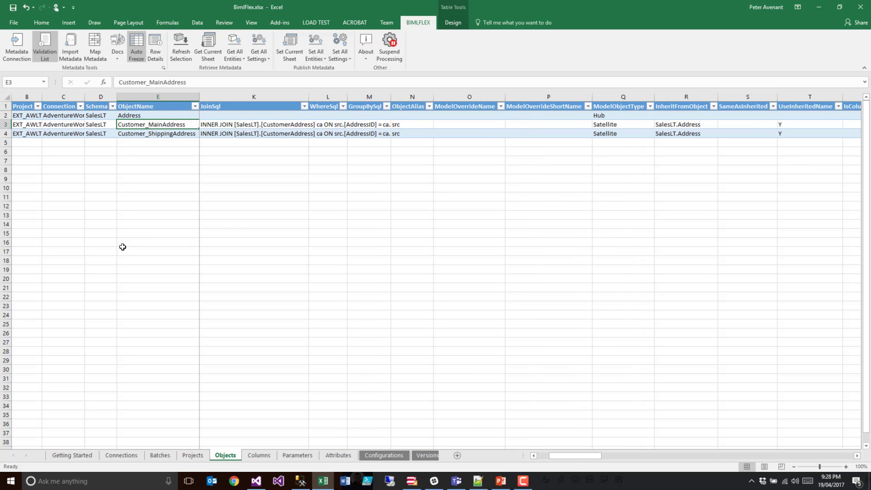
- Examine the Address, Customer_MainAddress and Customer_ShippingAddress objects on the Objects sheet, comparing the JoinSql values of the two satellites
{"action": "left_click", "coordinate": [151, 117]}
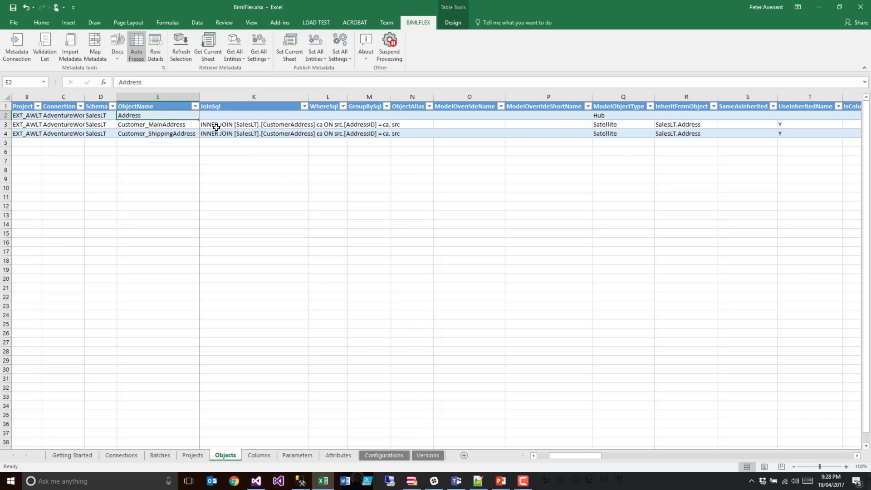
{"action": "left_click_drag", "start_coordinate": [218, 126], "coordinate": [216, 134]}
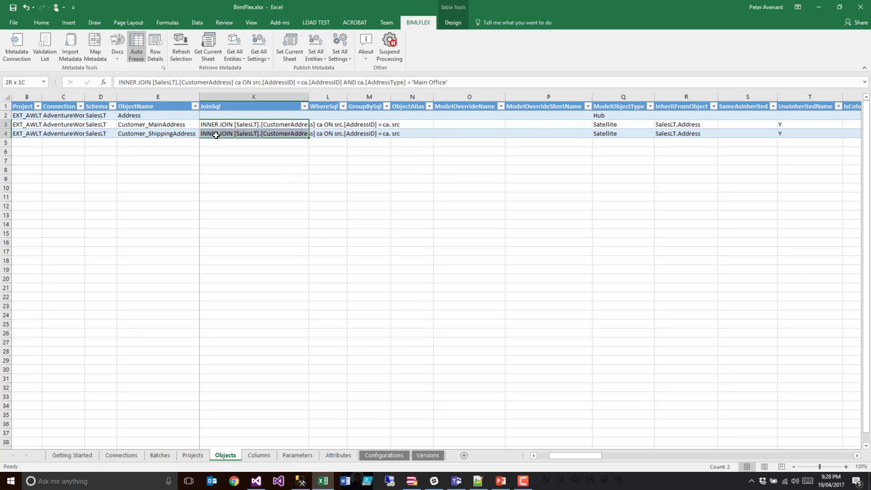
{"action": "left_click_drag", "start_coordinate": [216, 134], "coordinate": [215, 136]}
{"action": "left_click_drag", "start_coordinate": [572, 456], "coordinate": [524, 463]}
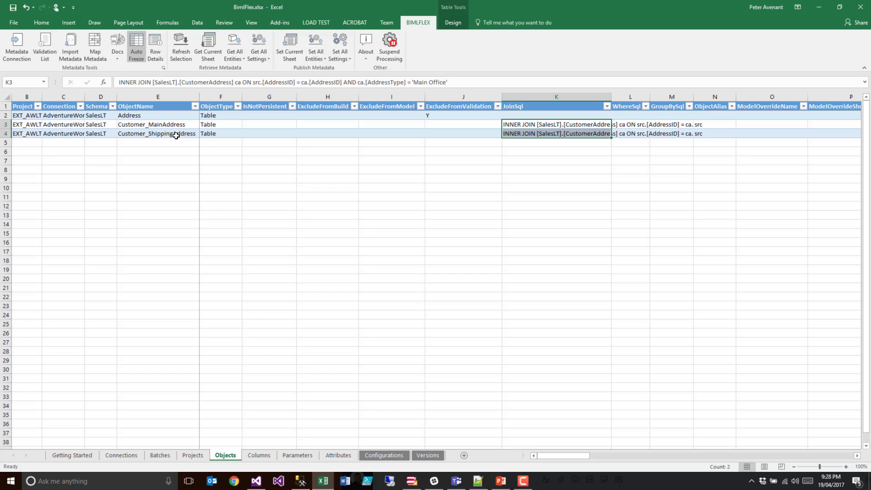
{"action": "left_click", "coordinate": [156, 125]}
{"action": "left_click", "coordinate": [158, 136]}
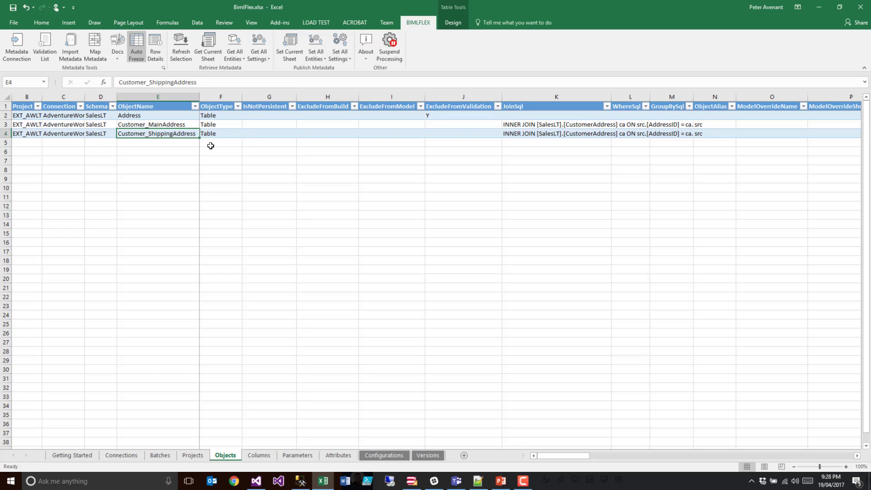
{"action": "left_click", "coordinate": [161, 117]}
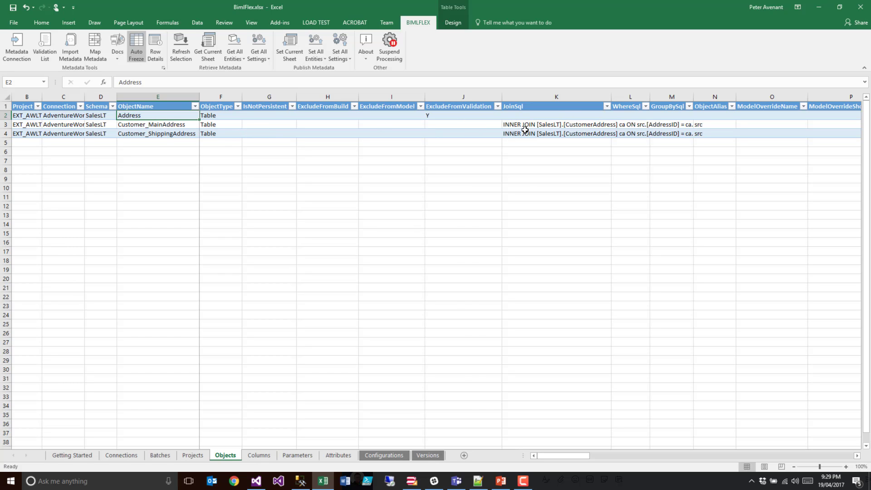
{"action": "left_click_drag", "start_coordinate": [524, 130], "coordinate": [629, 128]}
{"action": "left_click", "coordinate": [585, 133]}
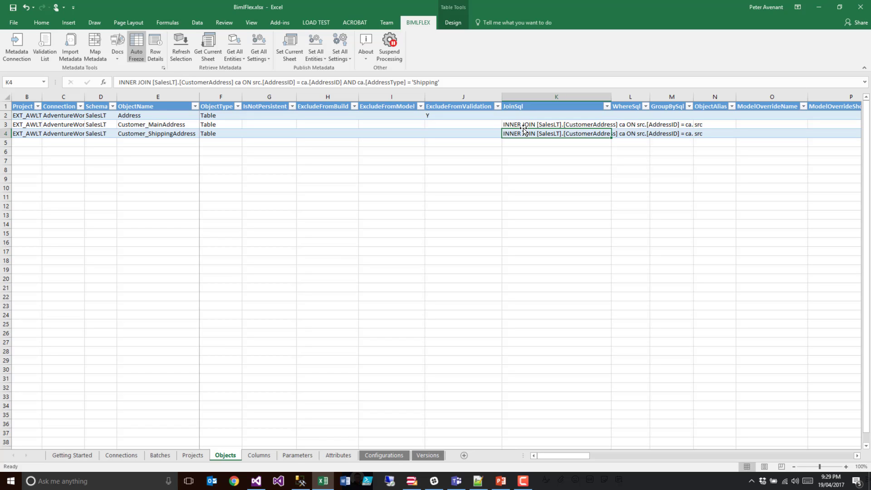
{"action": "left_click", "coordinate": [591, 124]}
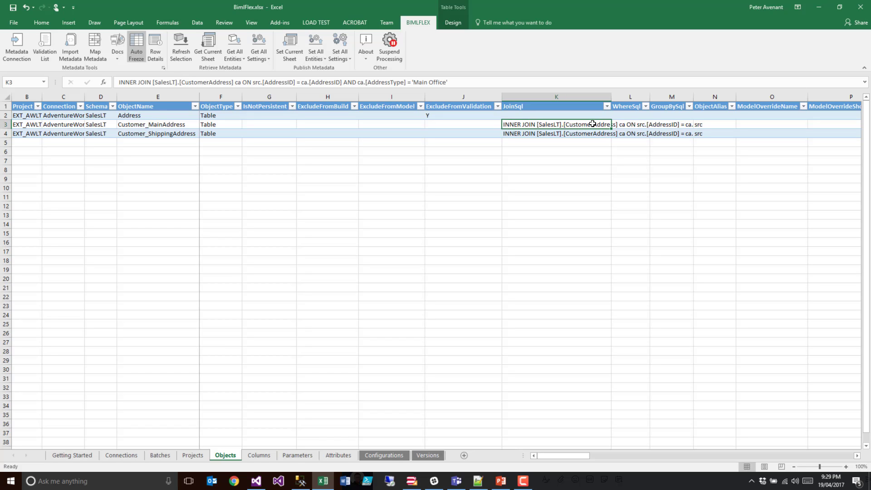
{"action": "left_click_drag", "start_coordinate": [592, 124], "coordinate": [581, 133]}
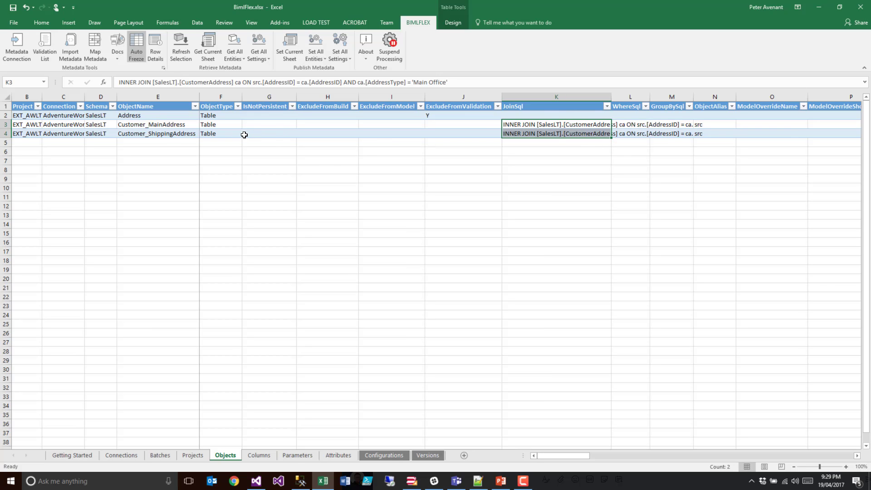
- Set ExcludeFromBuild to Y for Customer_ShippingAddress and publish the Objects sheet's metadata
{"action": "left_click", "coordinate": [328, 133]}
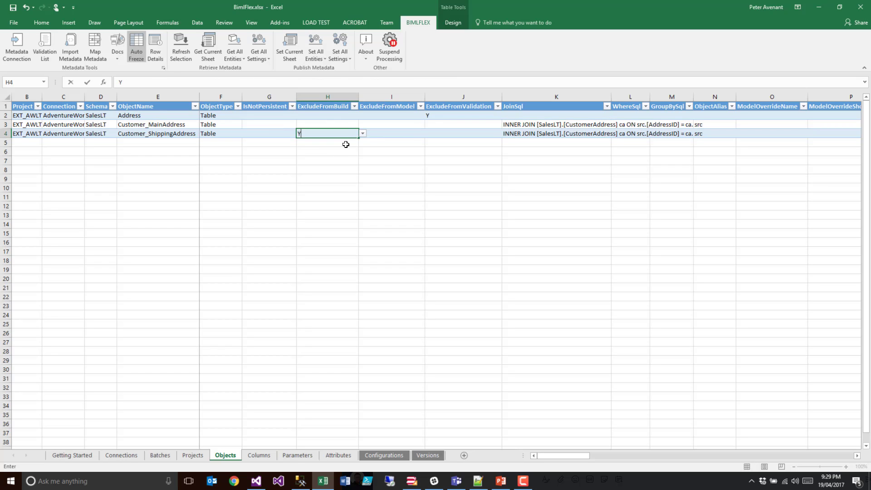
{"action": "type", "text": "Y"}
{"action": "key", "text": "Tab"}
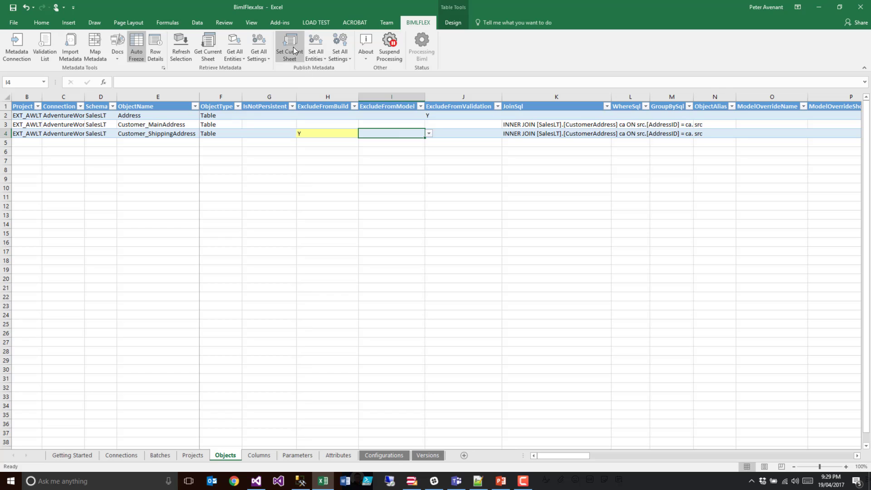
{"action": "left_click", "coordinate": [289, 48]}
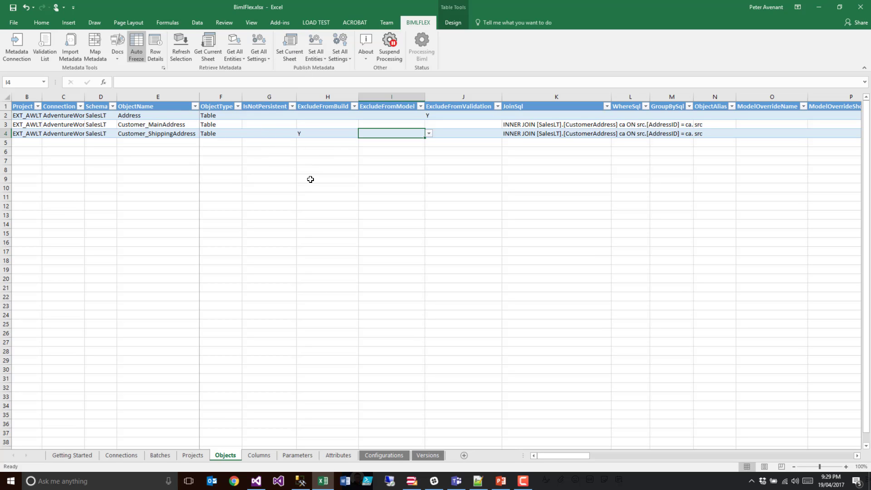
- Switch to BimlStudio, inspect the project's tables, packages and library files, and add the BimlFlex reference documentation files to the project
{"action": "left_click", "coordinate": [412, 480]}
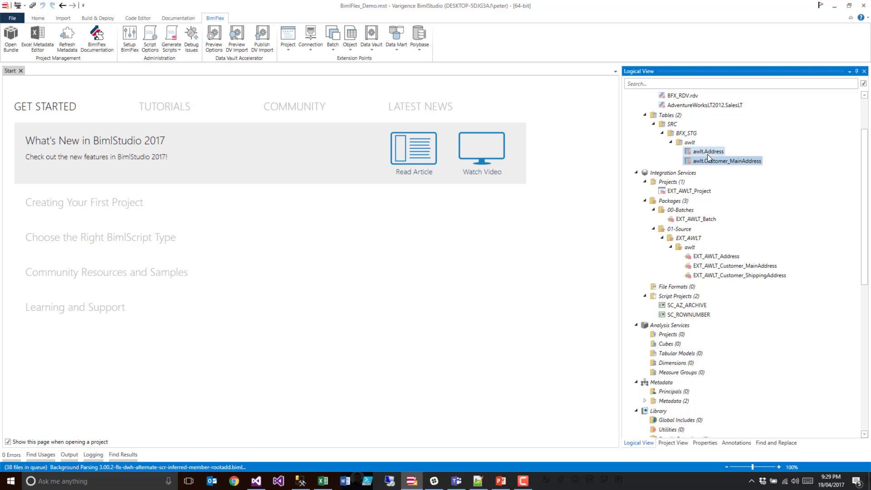
{"action": "left_click", "coordinate": [720, 277]}
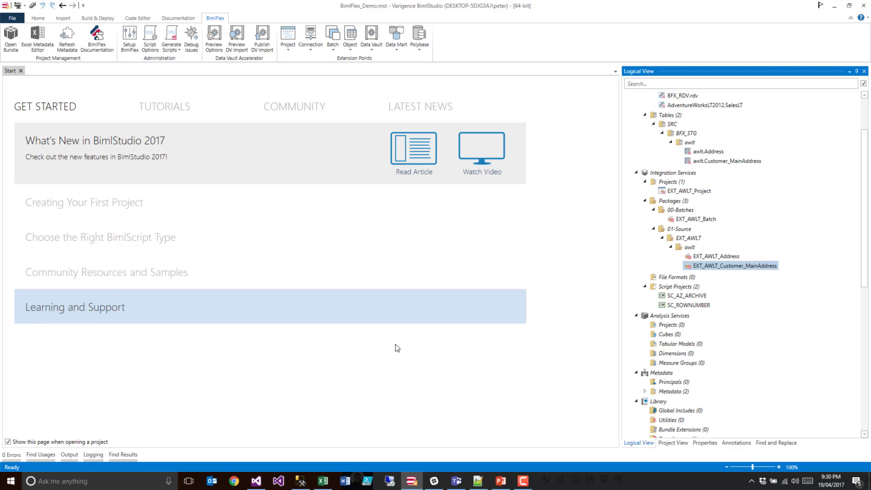
{"action": "scroll", "coordinate": [714, 347], "scroll_direction": "down", "scroll_amount": 10}
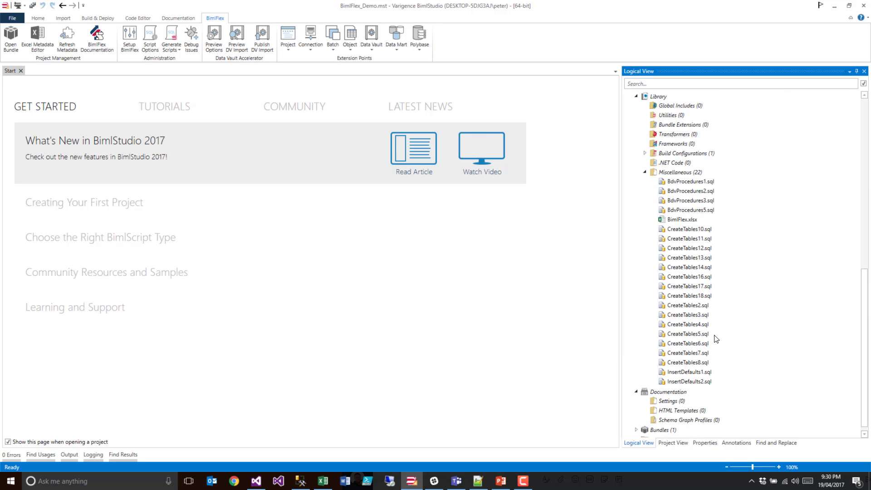
{"action": "scroll", "coordinate": [716, 340], "scroll_direction": "up", "scroll_amount": 4}
{"action": "left_click", "coordinate": [644, 281]}
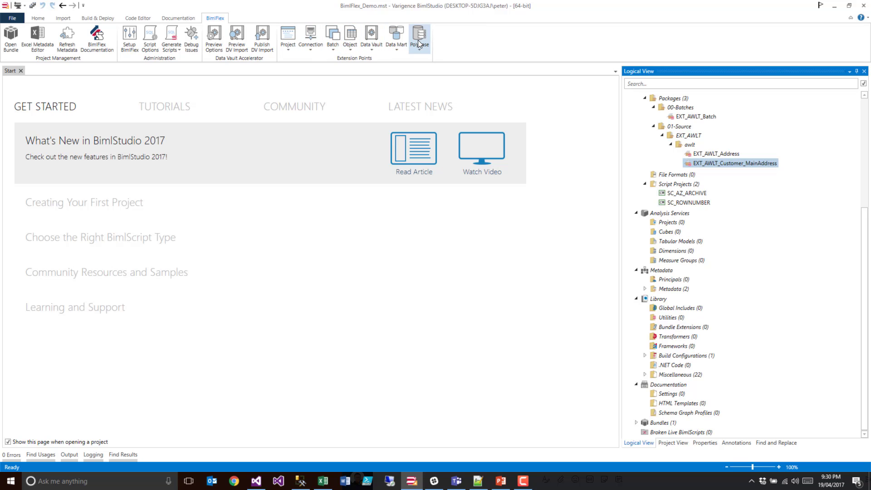
{"action": "left_click", "coordinate": [95, 37]}
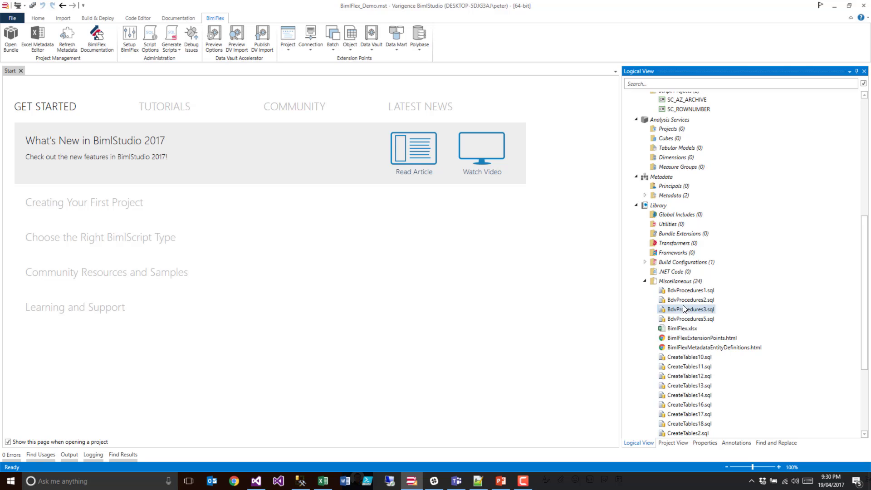
- Add an Override Sql object extension point to the project and select its sample SELECT DISTINCT query
{"action": "left_click", "coordinate": [350, 48]}
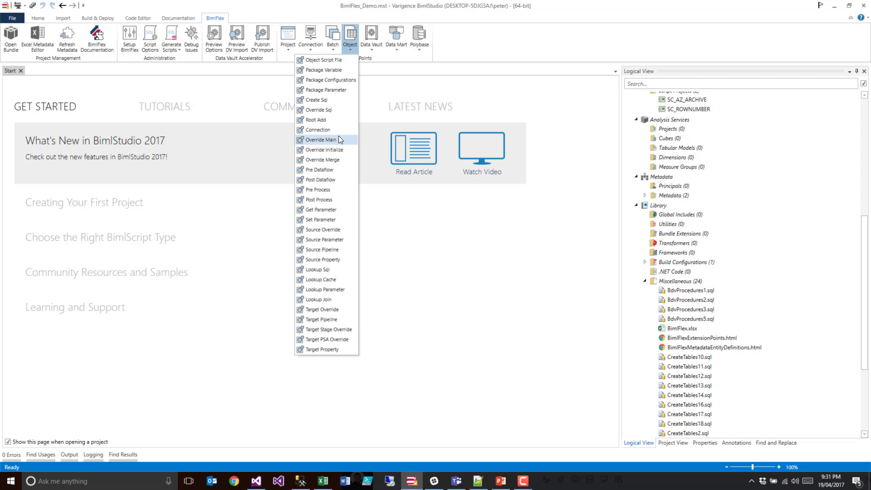
{"action": "left_click", "coordinate": [314, 110]}
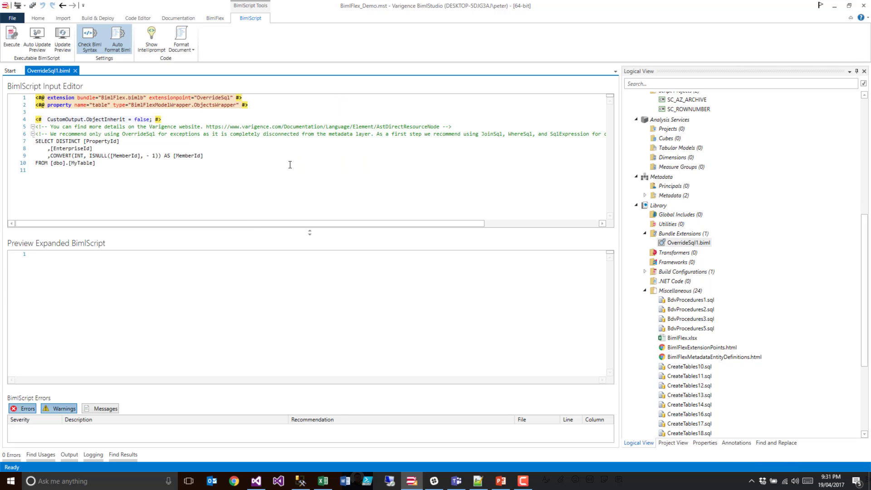
{"action": "left_click_drag", "start_coordinate": [103, 165], "coordinate": [27, 144]}
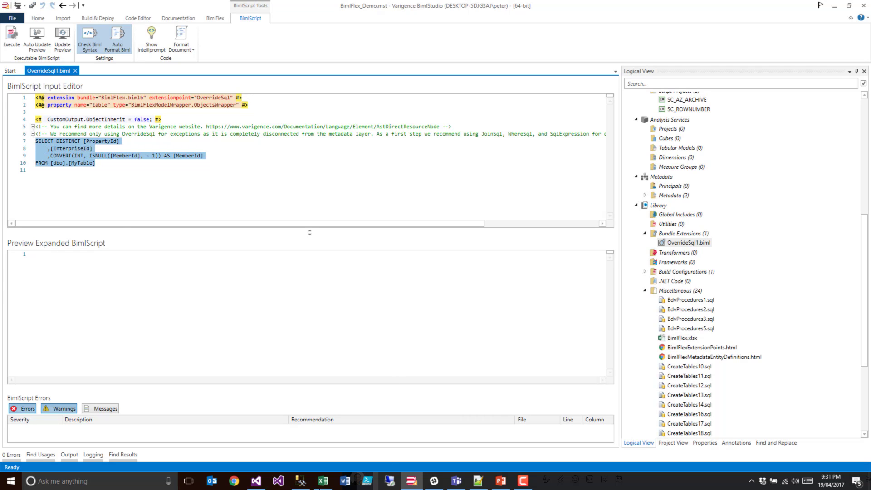
- Switch to Visual Studio and copy the SQL command text of the OLE_SRC source in the EXT_AWLT_Customer_MainAddress package
{"action": "left_click", "coordinate": [256, 481]}
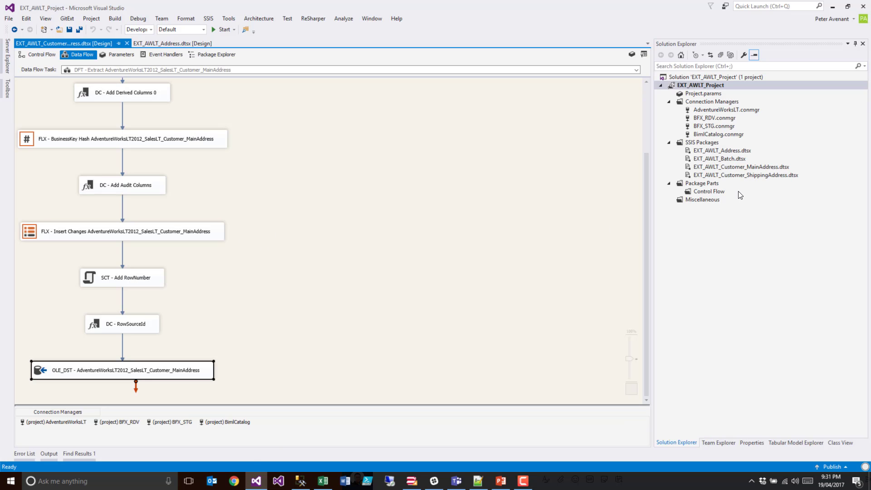
{"action": "double_click", "coordinate": [734, 168]}
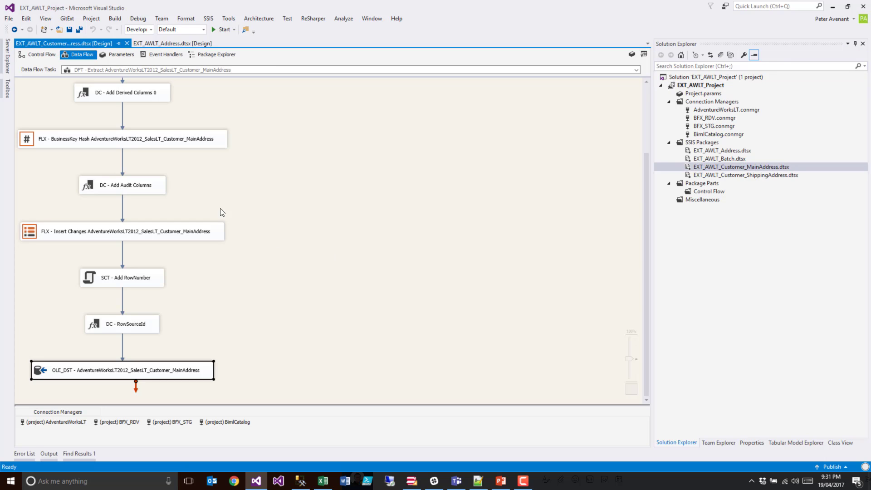
{"action": "scroll", "coordinate": [308, 200], "scroll_direction": "up", "scroll_amount": 2}
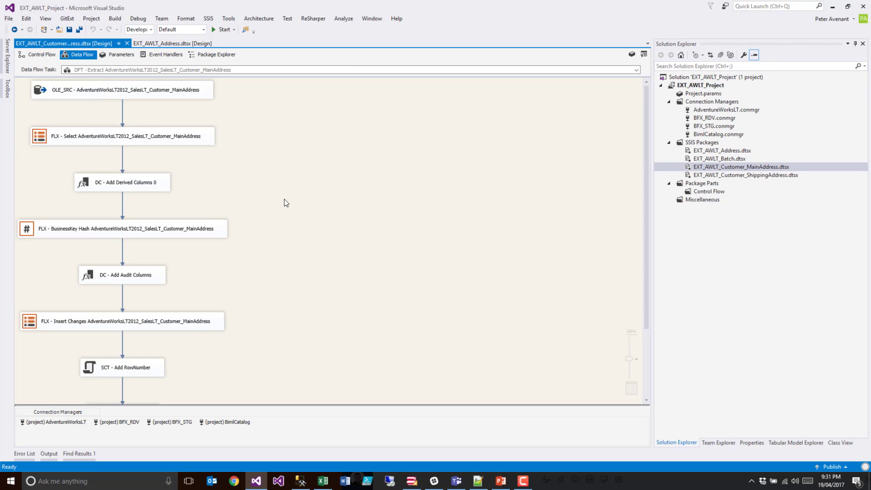
{"action": "double_click", "coordinate": [42, 93]}
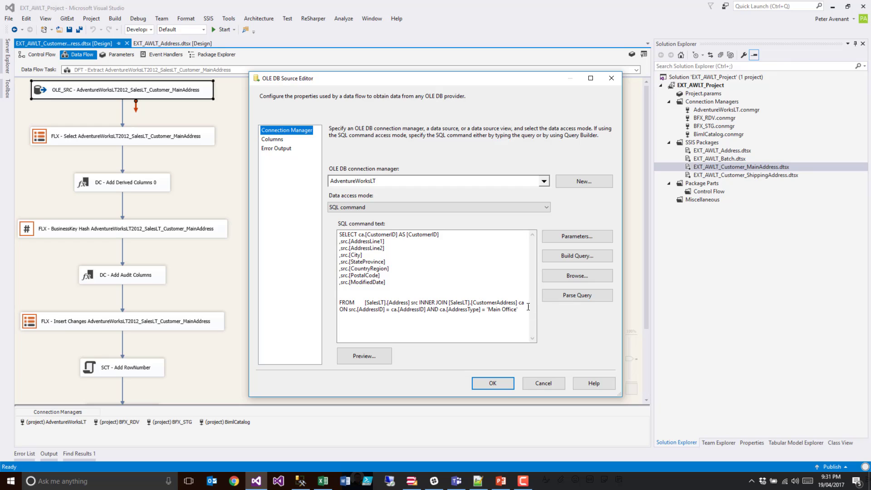
{"action": "left_click_drag", "start_coordinate": [522, 315], "coordinate": [253, 195]}
{"action": "key", "text": "ctrl+c"}
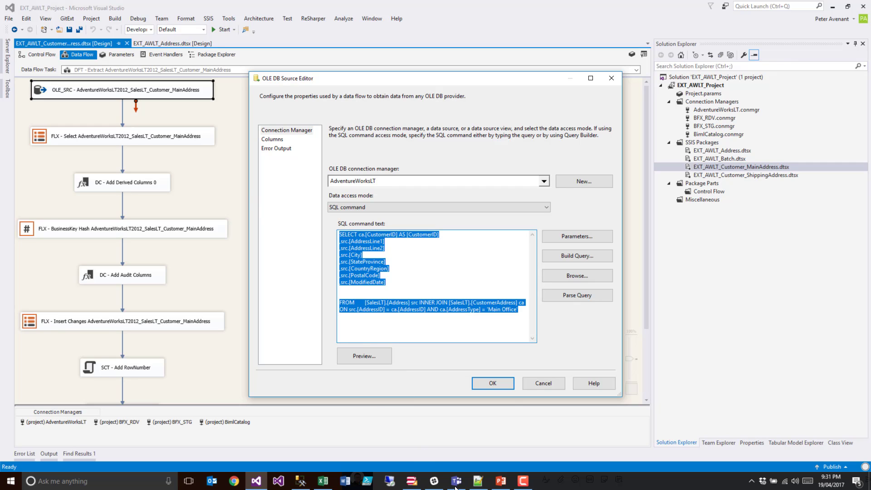
{"action": "left_click", "coordinate": [538, 386]}
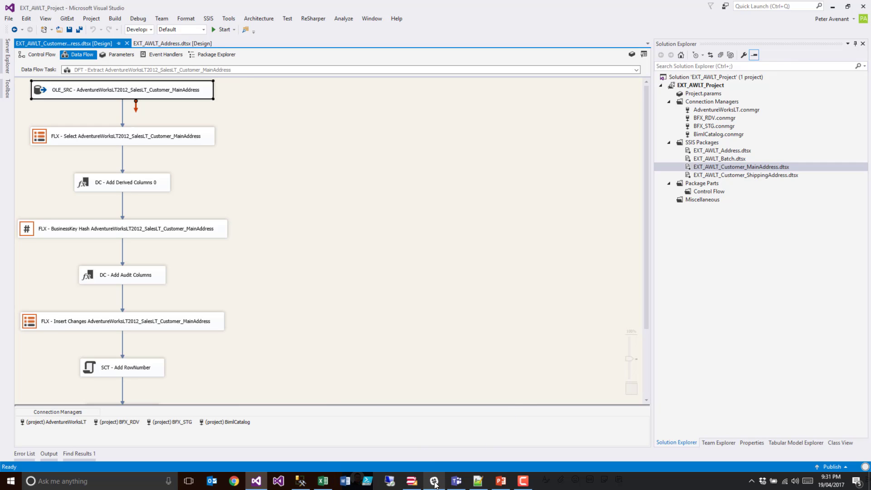
- In BimlStudio, replace the comments and sample query in OverrideSql1.biml with the copied query, and append WHERE 1=2
{"action": "left_click", "coordinate": [411, 481]}
{"action": "left_click", "coordinate": [148, 168]}
{"action": "left_click_drag", "start_coordinate": [148, 168], "coordinate": [26, 134]}
{"action": "key", "text": "ctrl+v"}
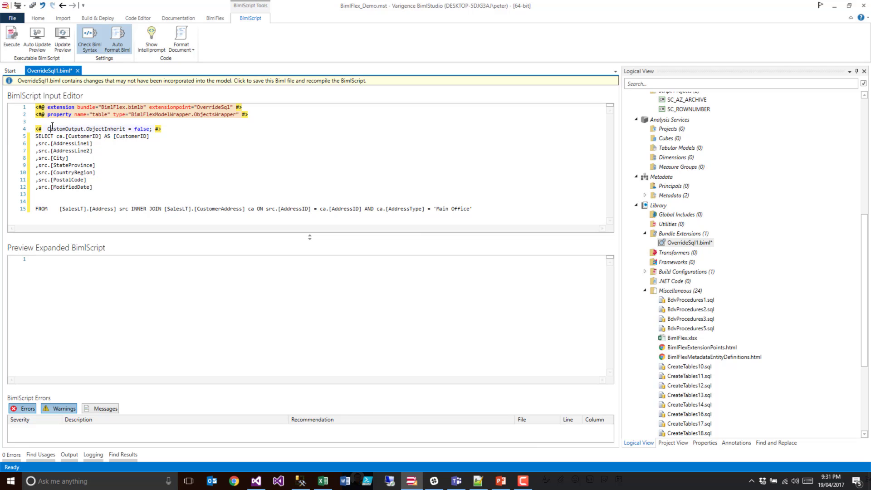
{"action": "key", "text": "Delete"}
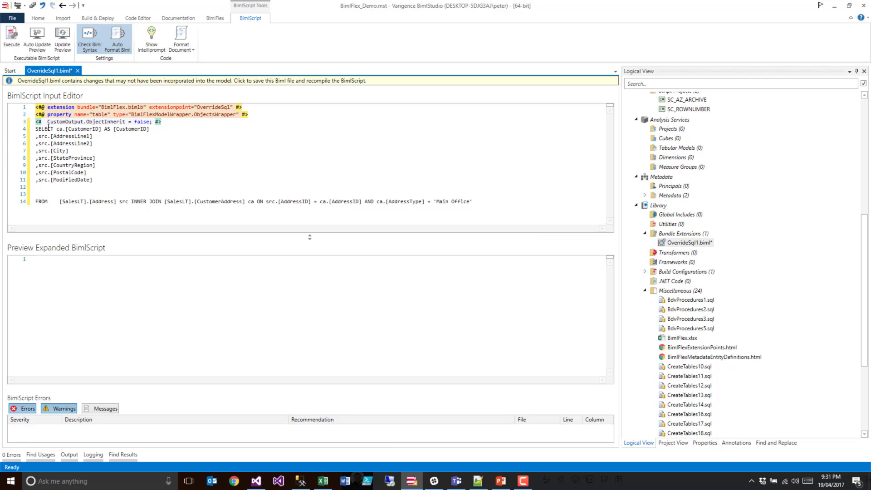
{"action": "left_click", "coordinate": [489, 203]}
{"action": "type", "text": "WHERE 1=2"}
- Add an empty target attribute to the extension directive of OverrideSql1.biml
{"action": "left_click", "coordinate": [234, 107]}
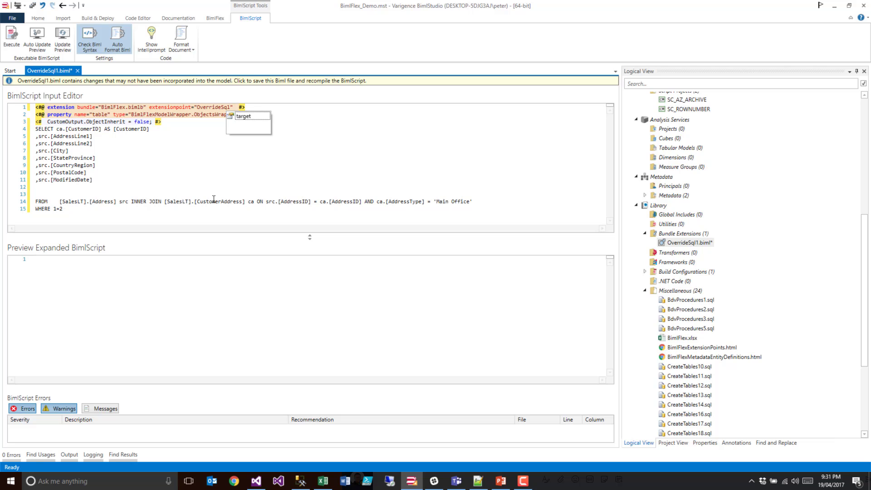
{"action": "scroll", "coordinate": [748, 253], "scroll_direction": "up", "scroll_amount": 3}
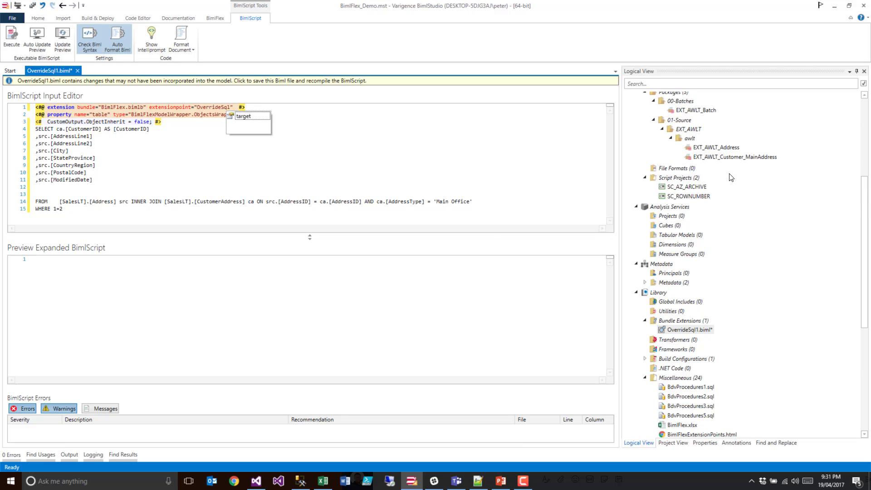
{"action": "type", "text": "target=\""}
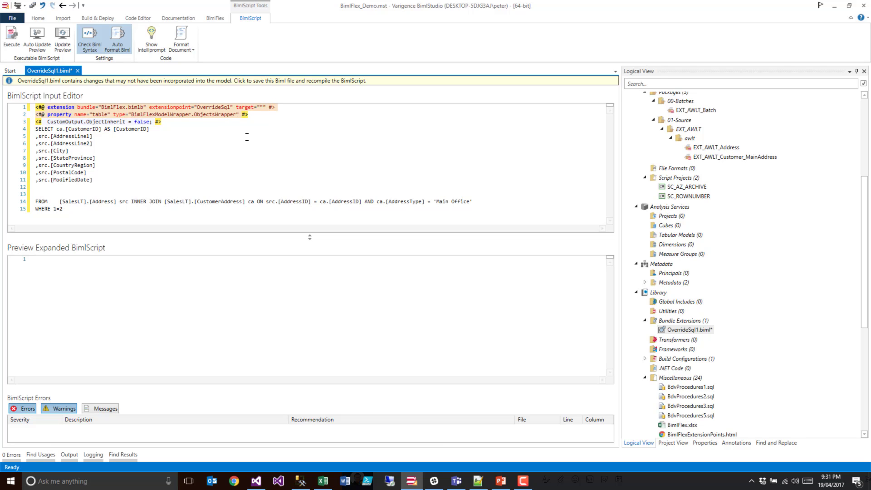
{"action": "key", "text": "BackSpace"}
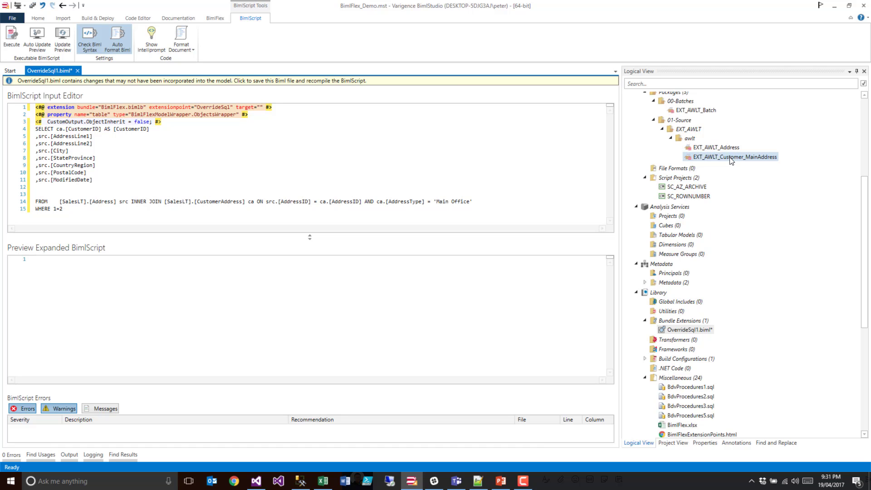
- Copy the Biml of the EXT_AWLT_Customer_MainAddress package into Notepad++ and select its ObjectEntity annotation value for copying
{"action": "right_click", "coordinate": [722, 159]}
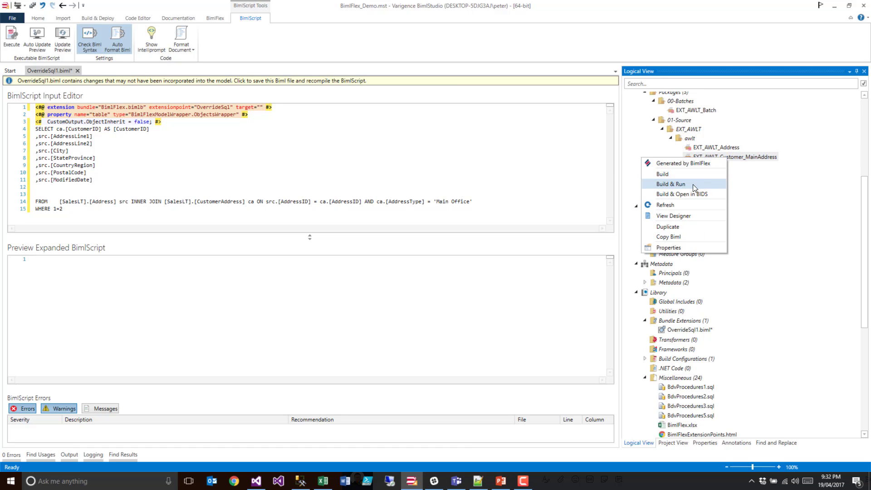
{"action": "left_click", "coordinate": [668, 236]}
{"action": "left_click", "coordinate": [478, 480]}
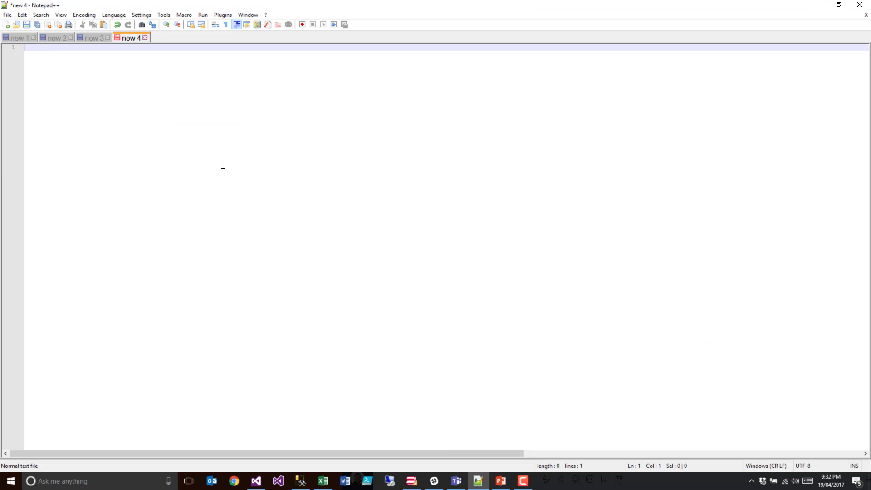
{"action": "key", "text": "ctrl+v"}
{"action": "key", "text": "ctrl+Home"}
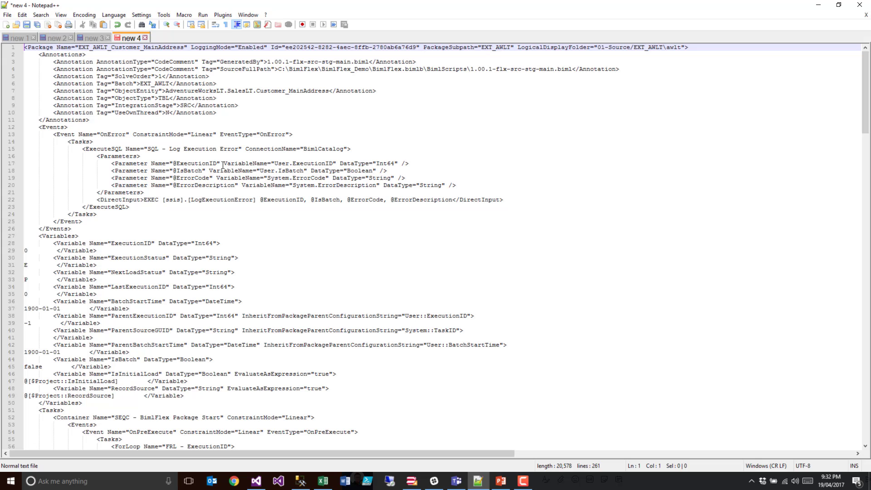
{"action": "left_click_drag", "start_coordinate": [166, 91], "coordinate": [330, 89]}
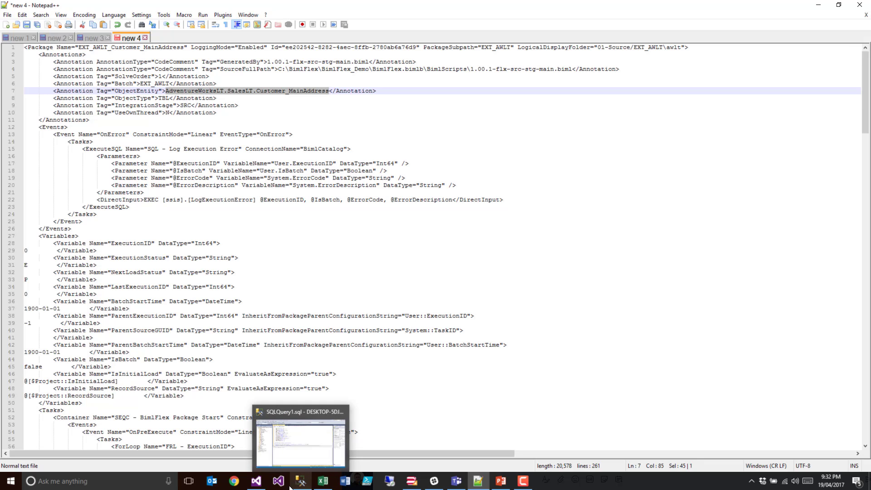
- Back in BimlStudio, set the extension's target to AdventureWorksLT.SalesLT.Customer_MainAddress, then save and recompile the BimlScript
{"action": "left_click", "coordinate": [408, 485]}
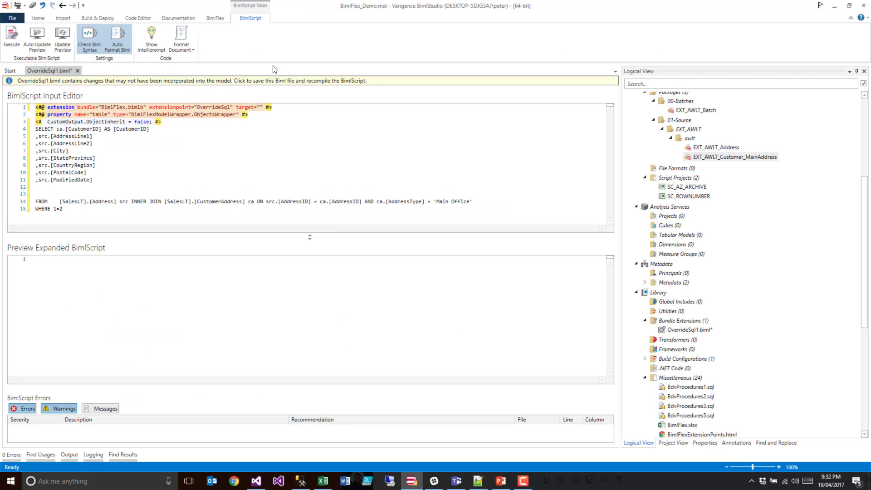
{"action": "left_click", "coordinate": [260, 108]}
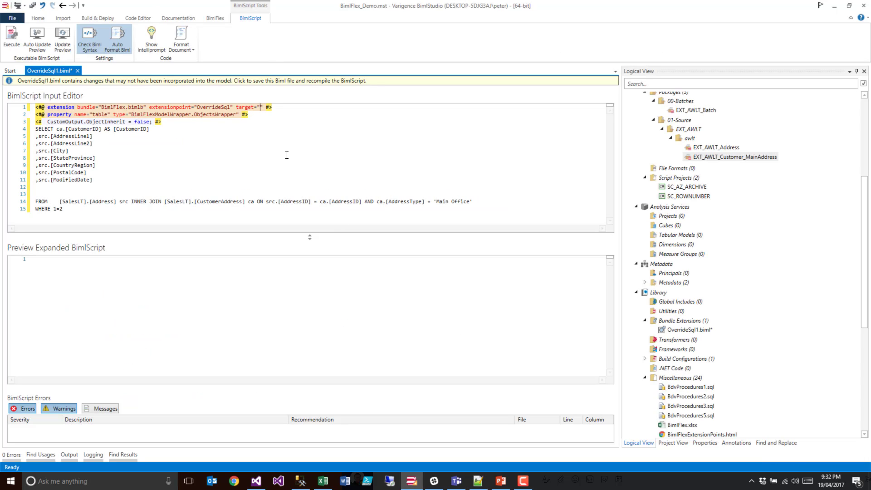
{"action": "type", "text": "AdventureWorksLT.SalesLT.Customer_MainAddress"}
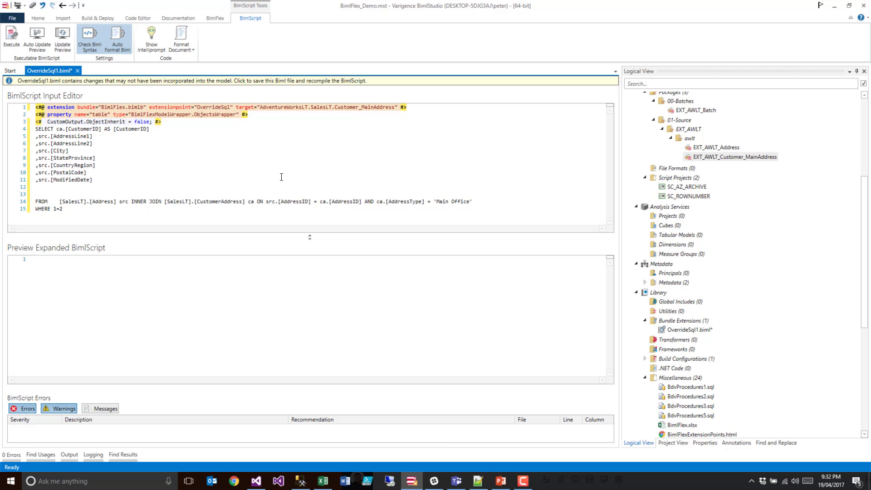
{"action": "left_click", "coordinate": [281, 176]}
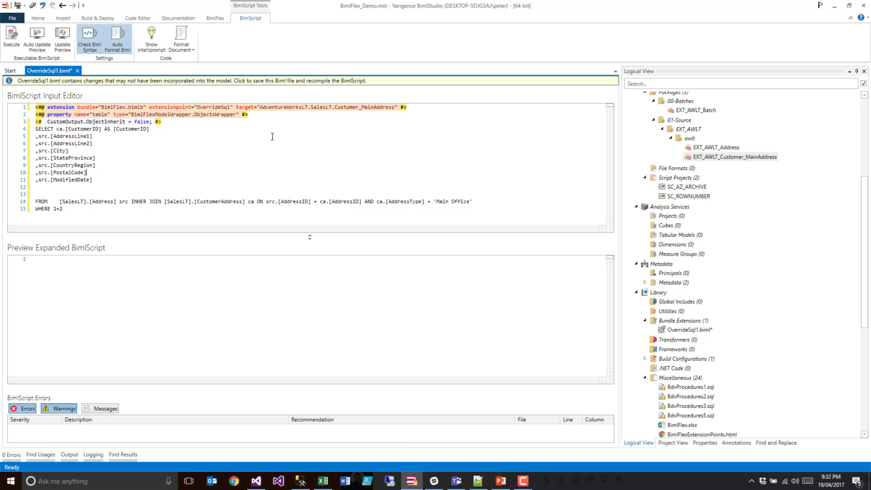
{"action": "left_click", "coordinate": [242, 80]}
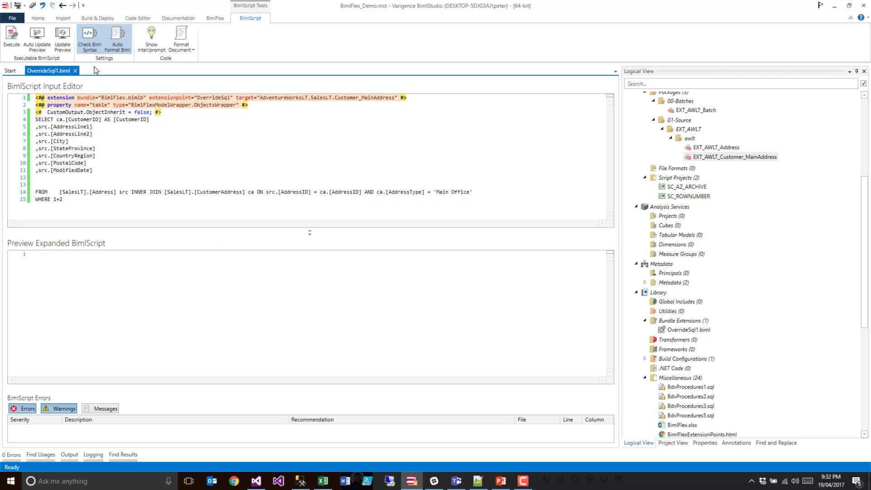
- Refresh the EXT_AWLT_Customer_MainAddress package in the BimlStudio project
{"action": "left_click", "coordinate": [701, 155]}
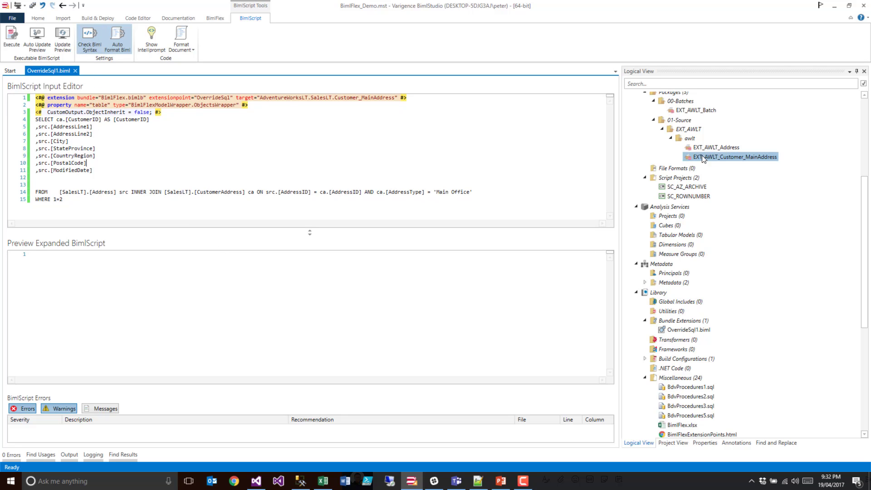
{"action": "right_click", "coordinate": [701, 155]}
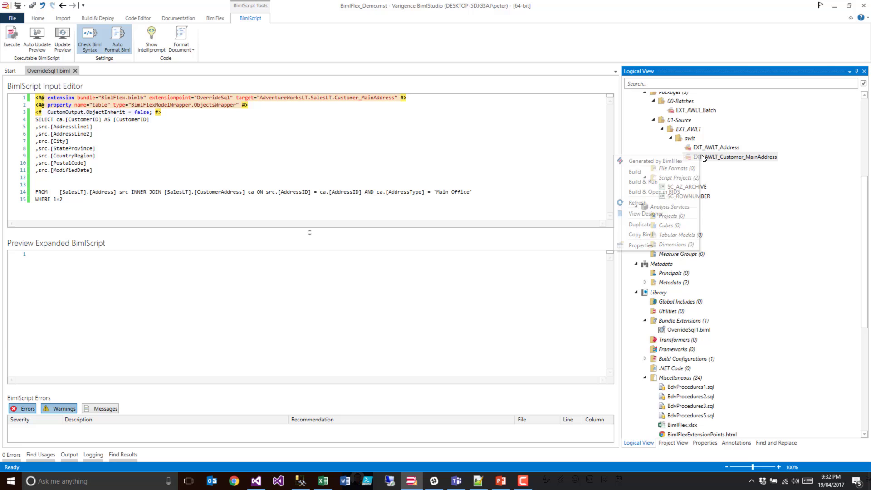
{"action": "left_click", "coordinate": [663, 203]}
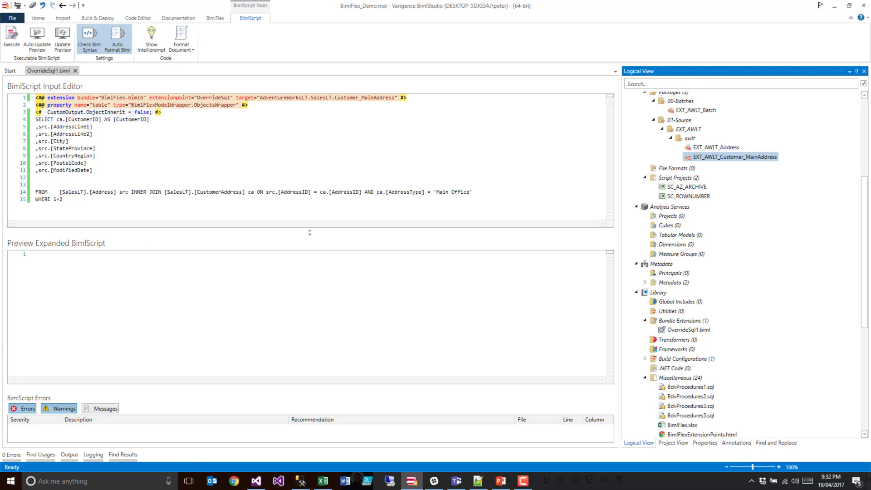
- Switch to Visual Studio to view the OLE_SRC source's current SQL command, and return to BimlStudio
{"action": "left_click", "coordinate": [255, 487]}
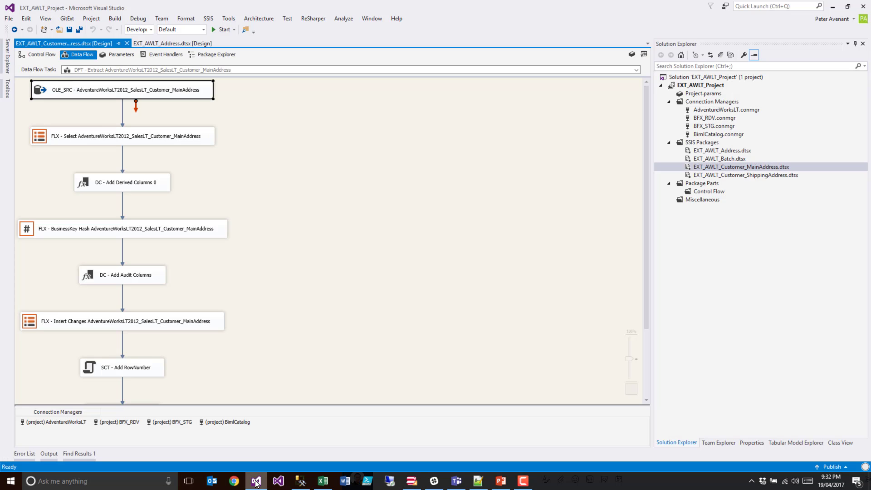
{"action": "double_click", "coordinate": [49, 94]}
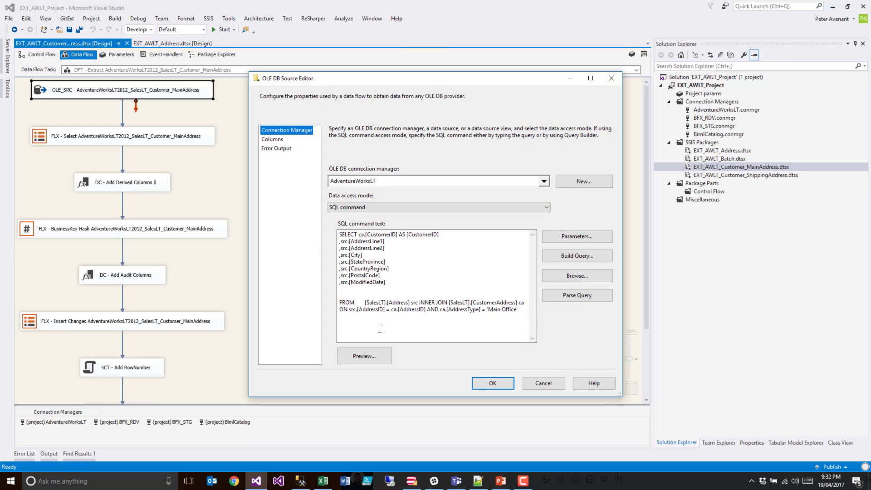
{"action": "left_click", "coordinate": [526, 382]}
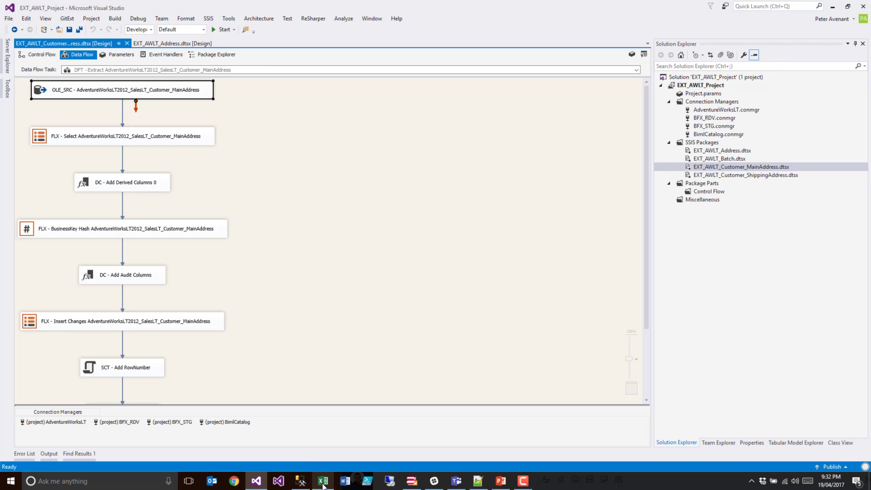
{"action": "left_click", "coordinate": [478, 484]}
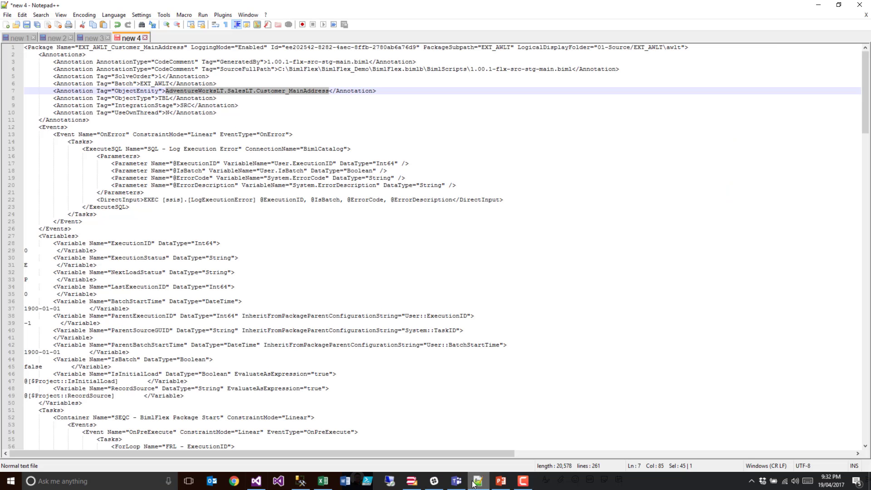
{"action": "left_click", "coordinate": [412, 481]}
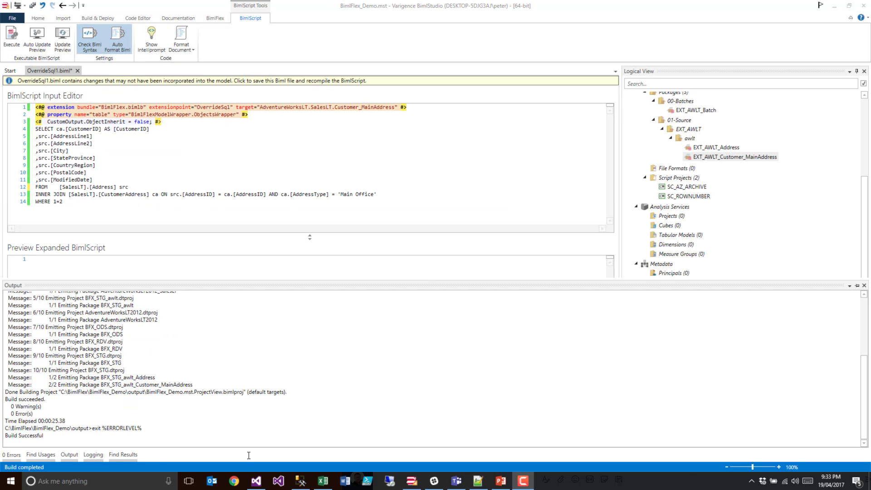
- Reload all modified projects in Visual Studio, check the OLE_SRC SQL command for the override query, and return to BimlStudio
{"action": "left_click", "coordinate": [257, 474]}
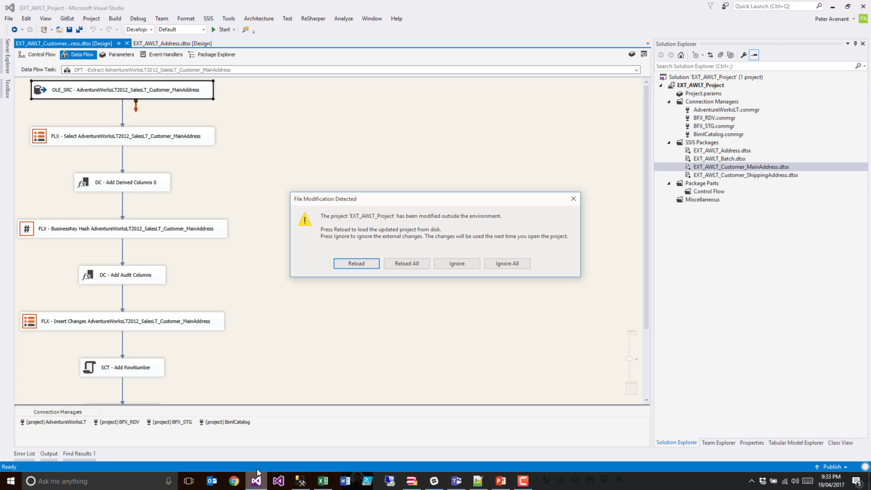
{"action": "left_click", "coordinate": [415, 262]}
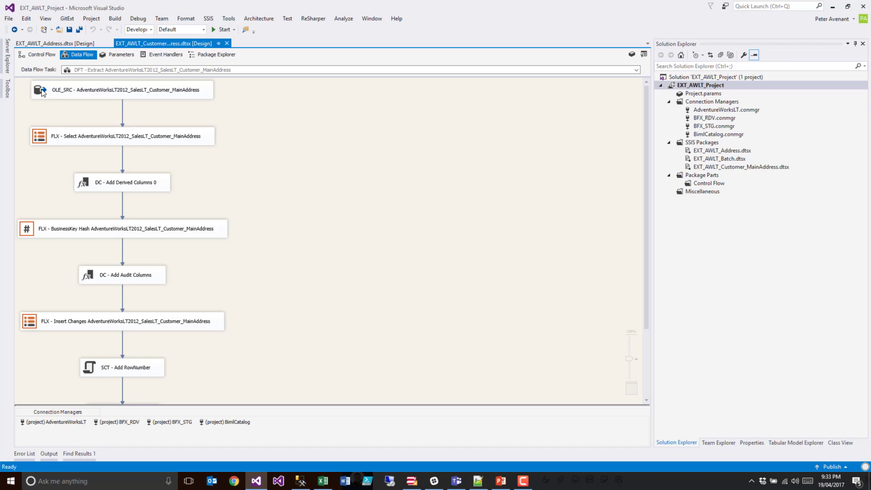
{"action": "double_click", "coordinate": [42, 93]}
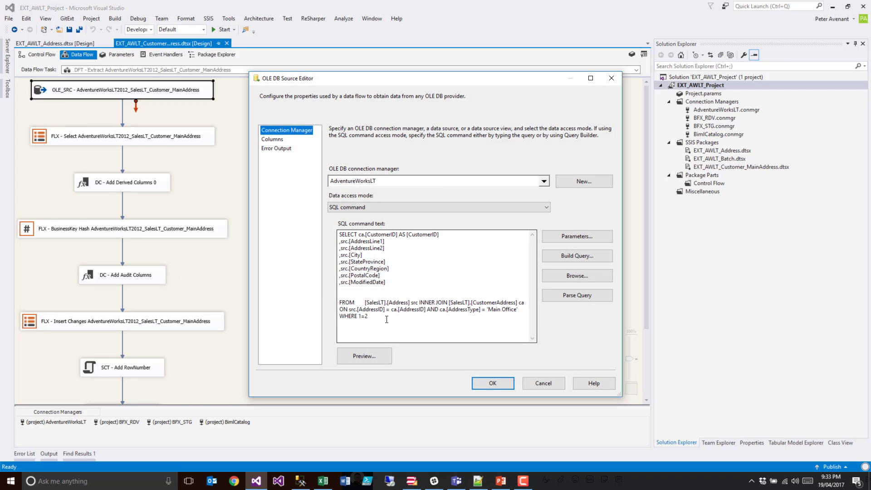
{"action": "left_click_drag", "start_coordinate": [386, 320], "coordinate": [325, 226]}
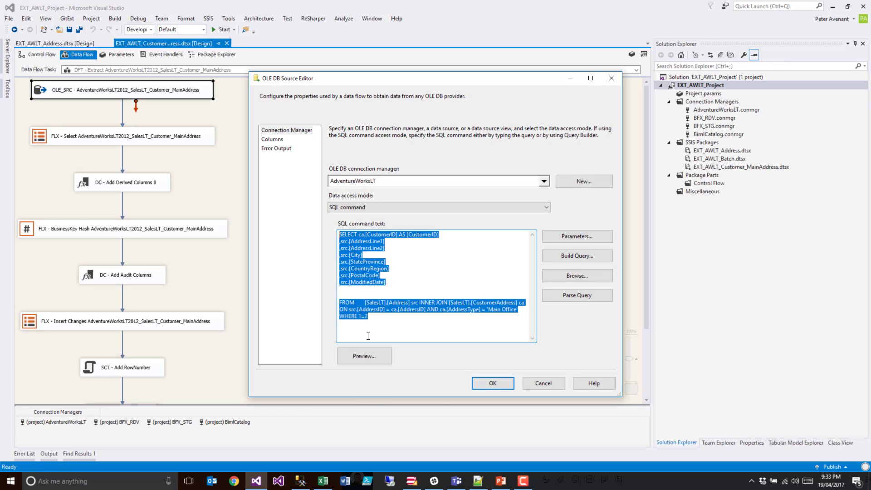
{"action": "left_click", "coordinate": [544, 384]}
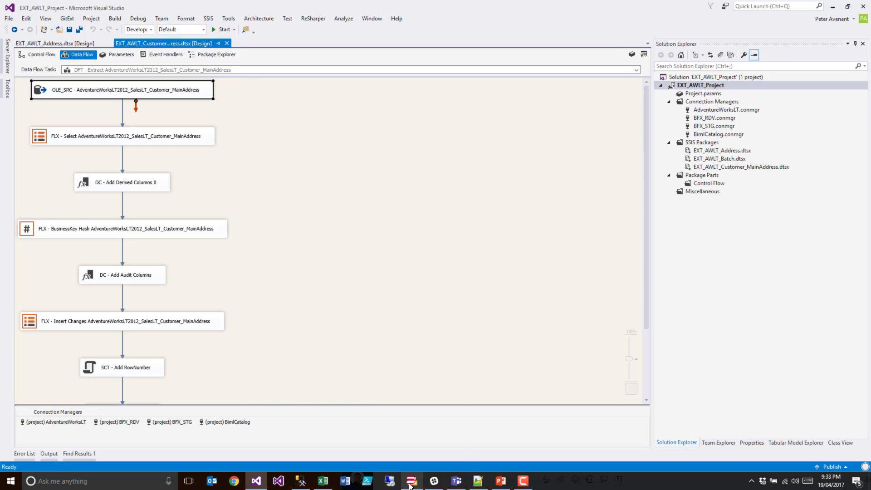
{"action": "mouse_move", "coordinate": [412, 484]}
{"action": "left_click", "coordinate": [410, 451]}
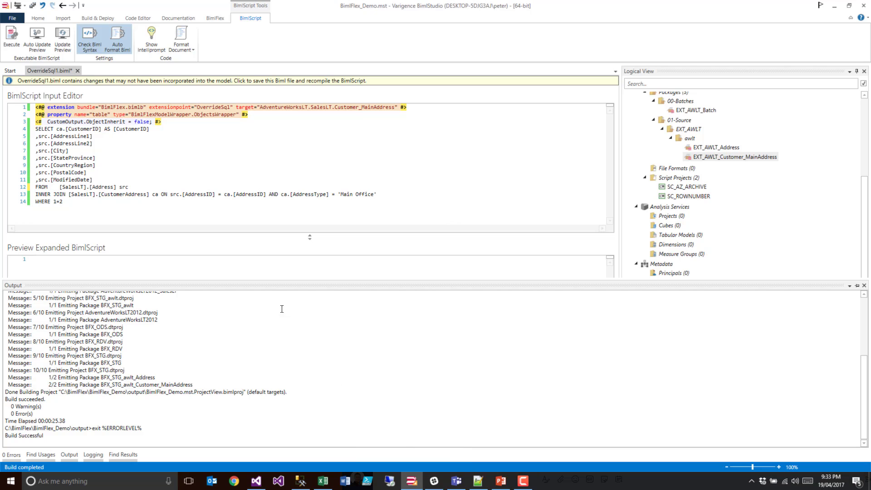
- Review the override SELECT query in OverrideSql1.biml, from its column list through the CustomerAddress join and WHERE clause
{"action": "left_click_drag", "start_coordinate": [105, 204], "coordinate": [14, 128]}
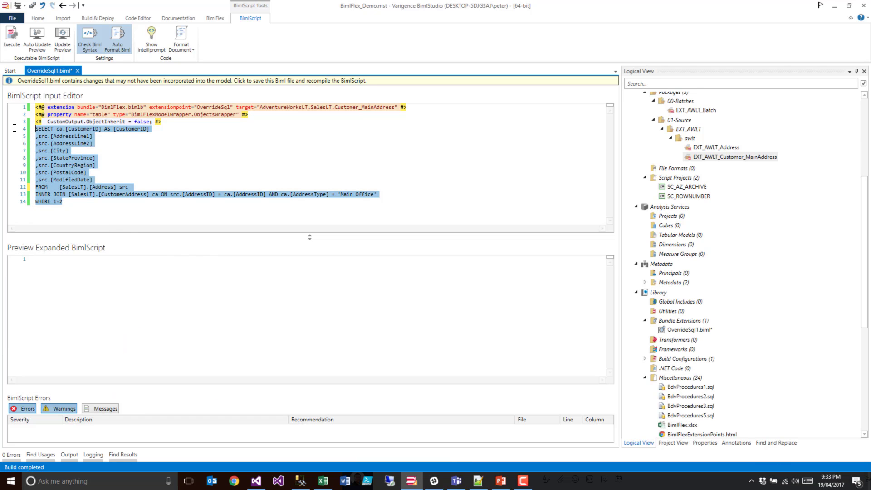
{"action": "left_click", "coordinate": [75, 195]}
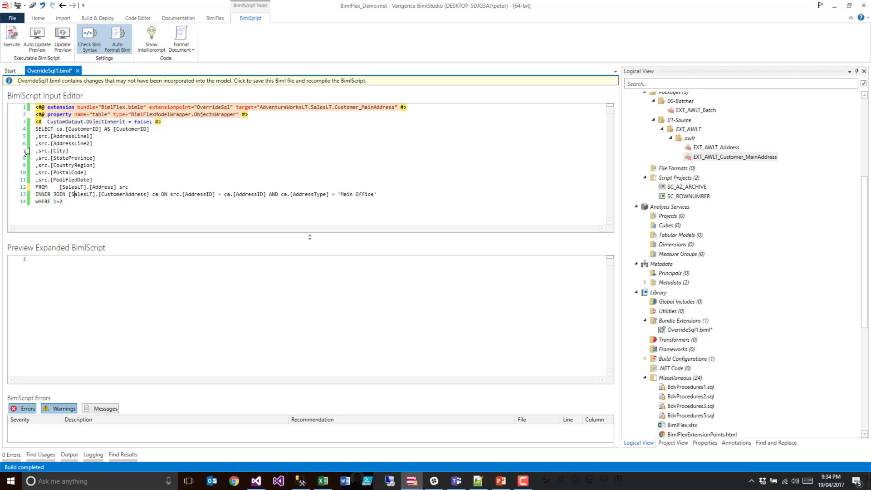
{"action": "left_click_drag", "start_coordinate": [39, 151], "coordinate": [78, 149]}
{"action": "left_click_drag", "start_coordinate": [77, 201], "coordinate": [32, 130]}
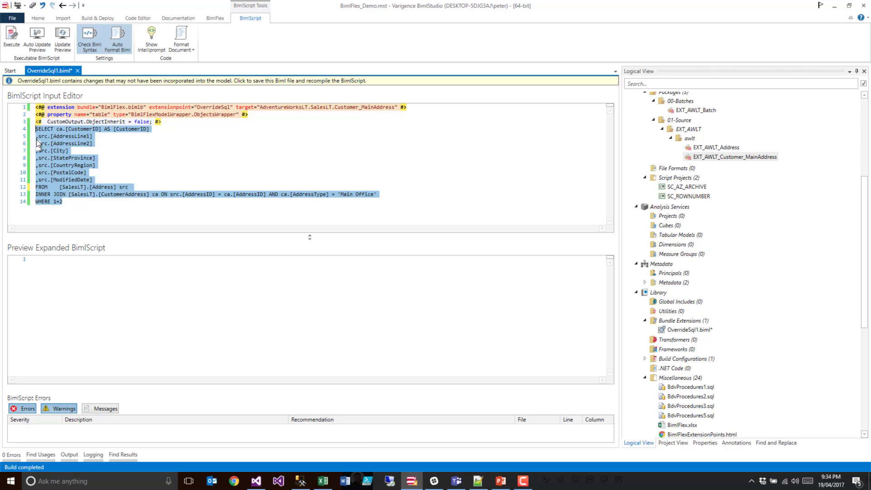
- Switch to BimlFlex.xlsx in Excel and examine the InheritFromObject, SameAsInherited and UseInheritedName settings for the Customer_MainAddress and Customer_ShippingAddress objects
{"action": "left_click", "coordinate": [323, 481]}
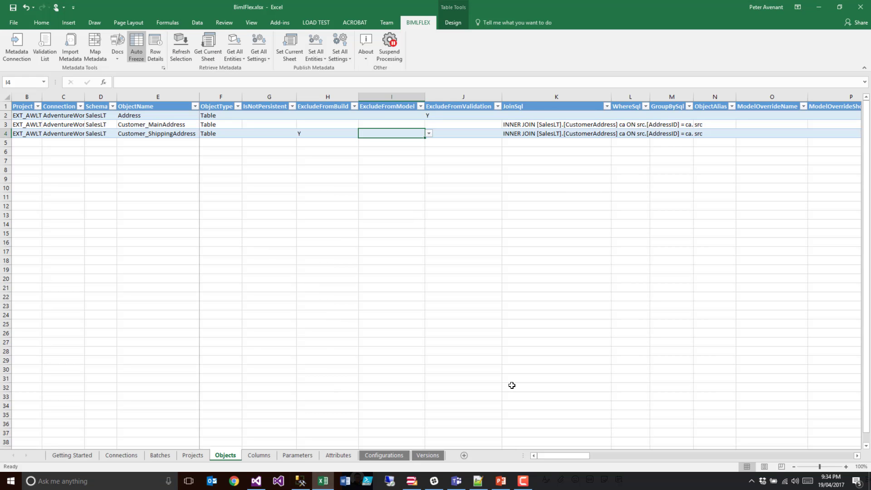
{"action": "left_click_drag", "start_coordinate": [545, 456], "coordinate": [568, 461]}
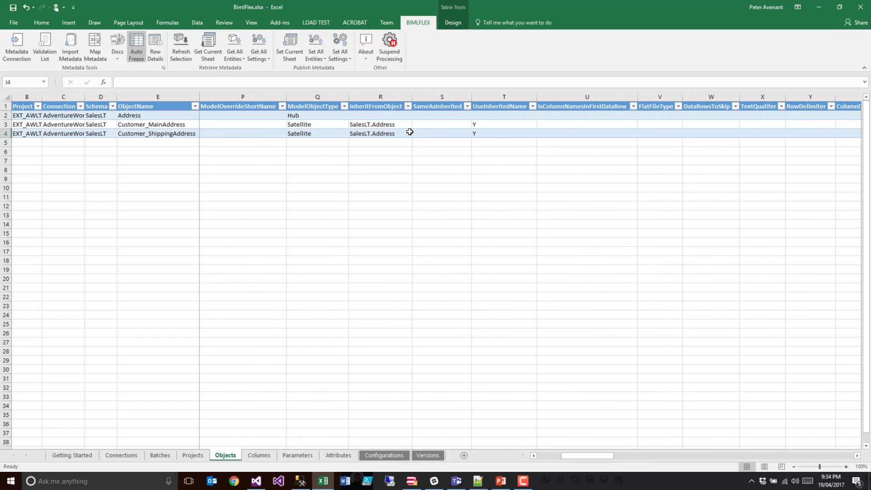
{"action": "left_click", "coordinate": [383, 124]}
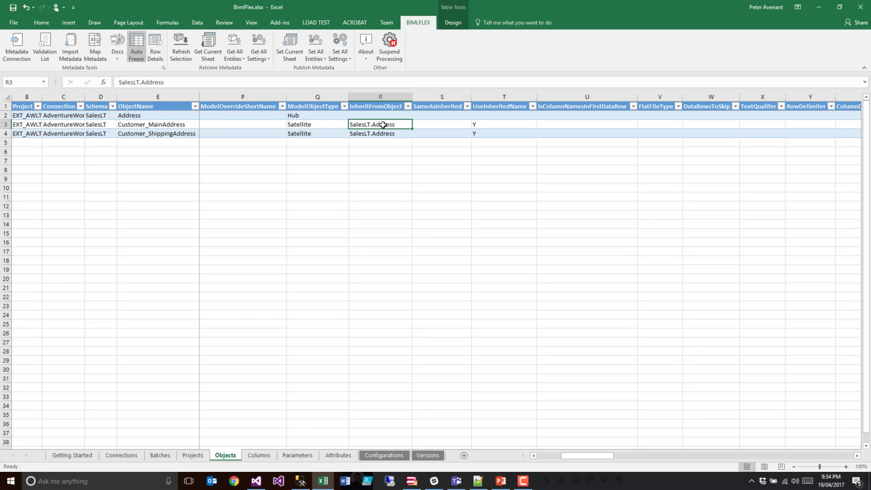
{"action": "left_click", "coordinate": [421, 125]}
{"action": "left_click", "coordinate": [475, 124]}
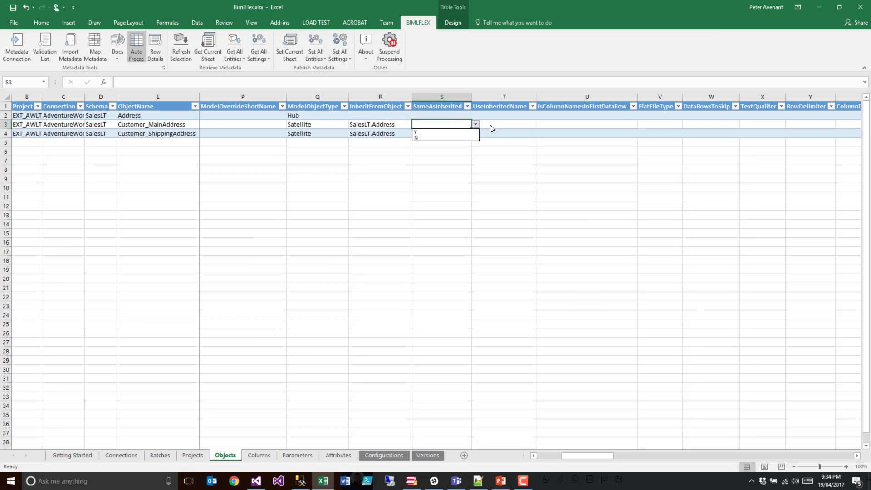
{"action": "left_click", "coordinate": [389, 126]}
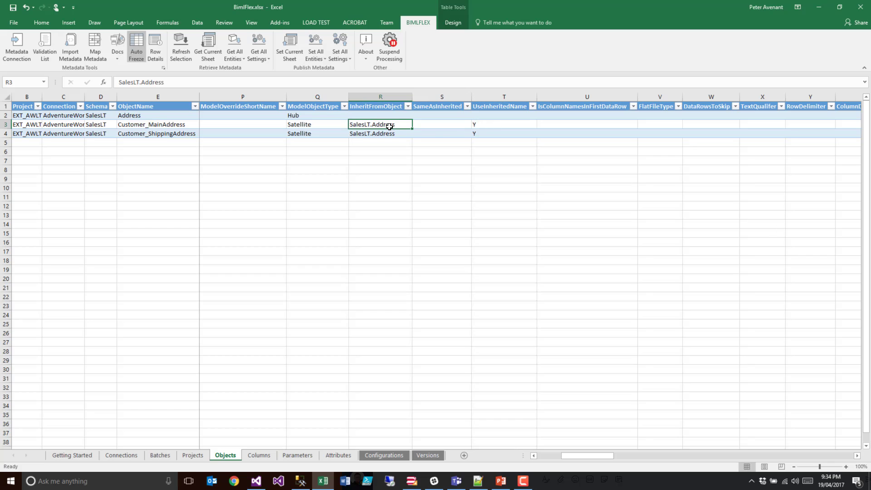
{"action": "left_click", "coordinate": [444, 125]}
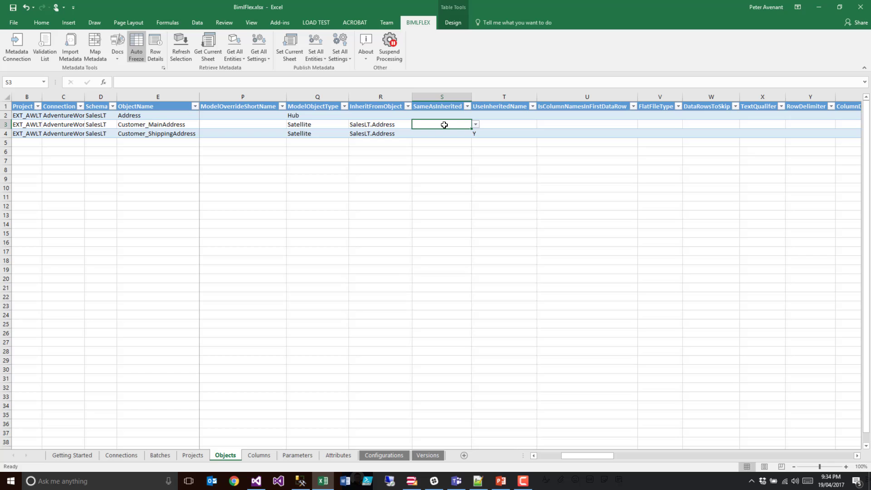
{"action": "left_click", "coordinate": [484, 125]}
{"action": "type", "text": "Y"}
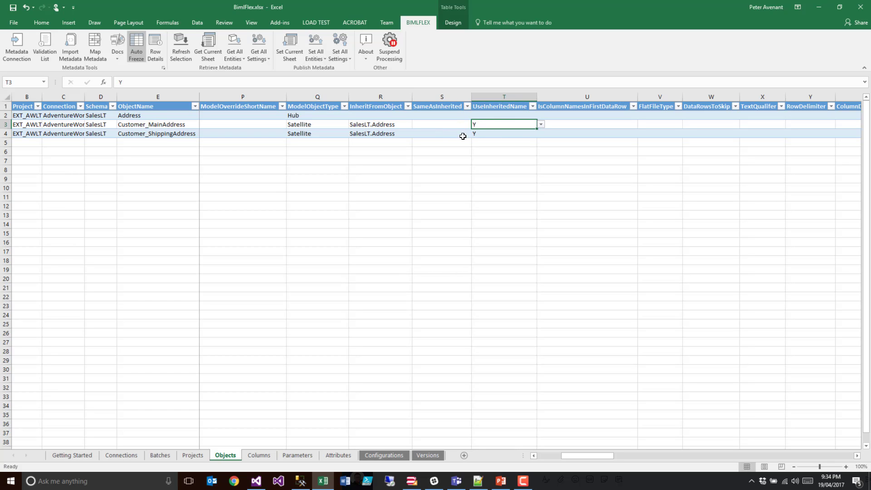
{"action": "left_click_drag", "start_coordinate": [476, 134], "coordinate": [451, 134]}
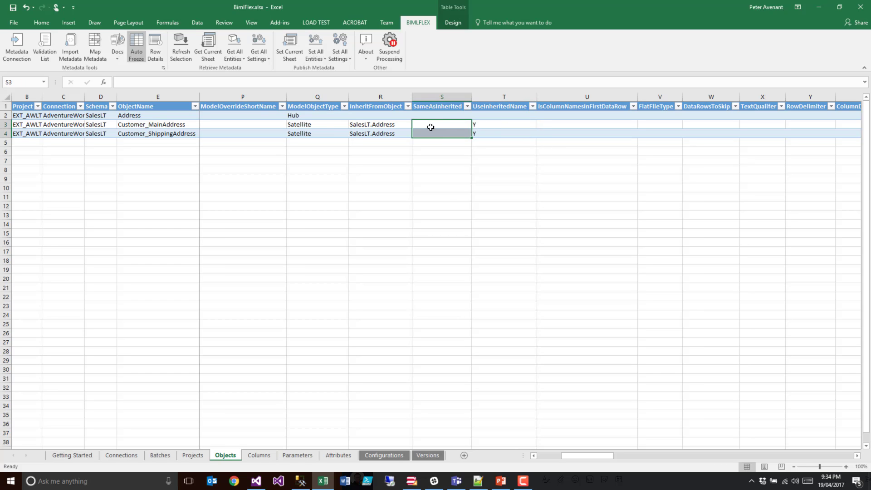
{"action": "left_click", "coordinate": [174, 124]}
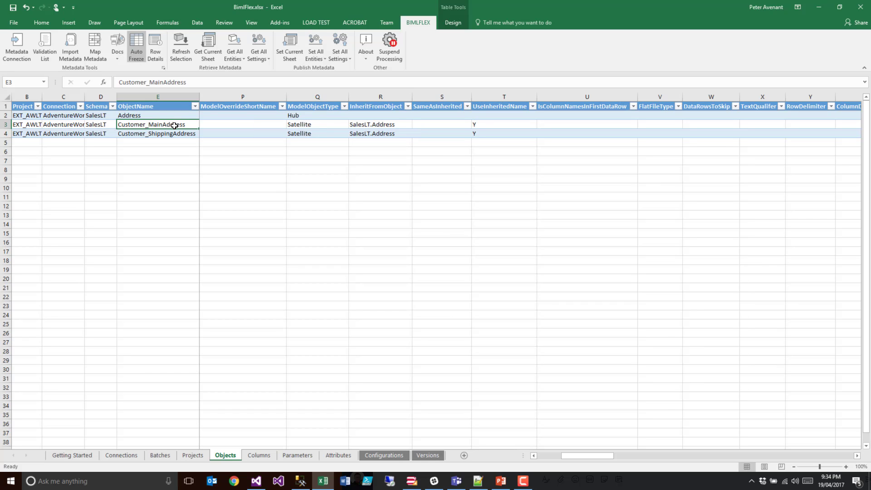